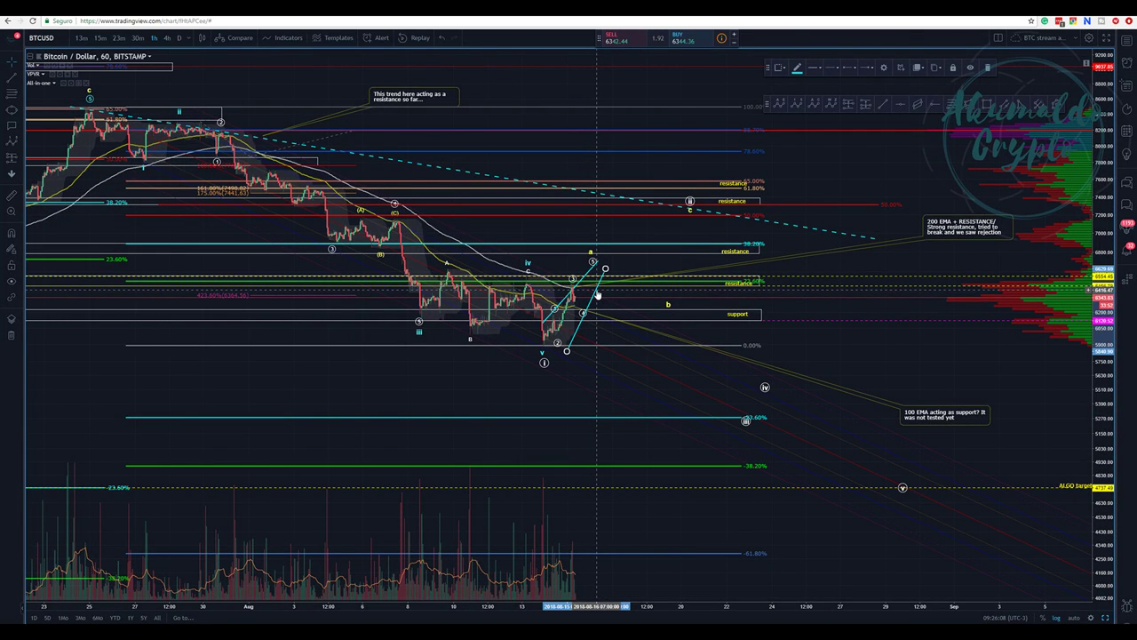
Step: Remove both cyan trend lines that form the channel around the latest rise from the mid-August low
key("Delete")
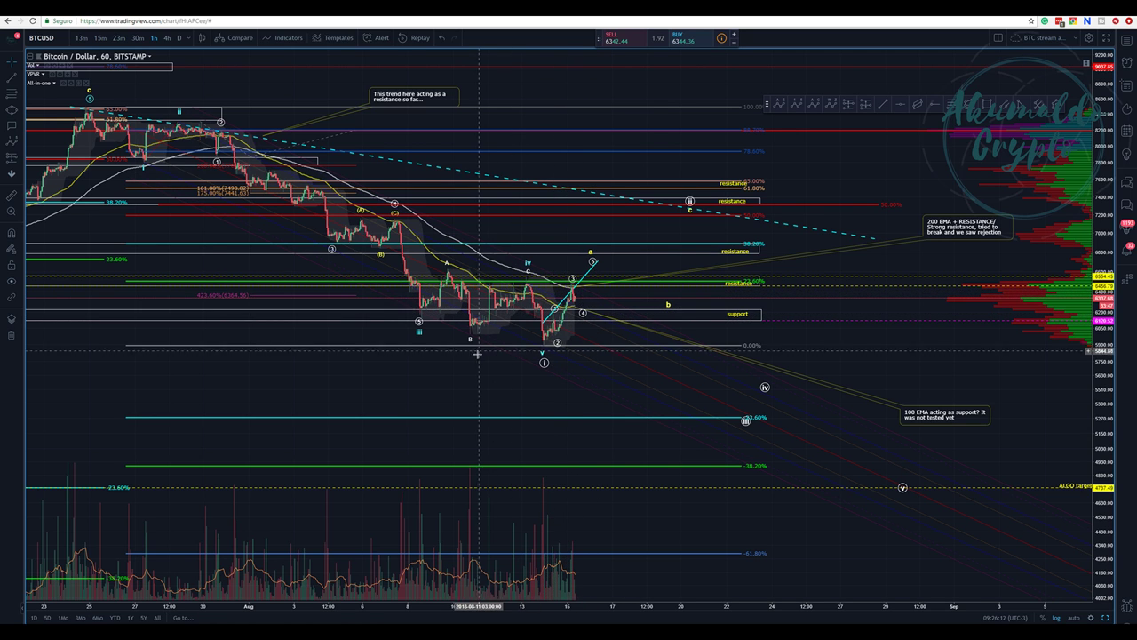
scroll(515, 311, "up", 2)
left_click_drag(311, 386, 367, 390)
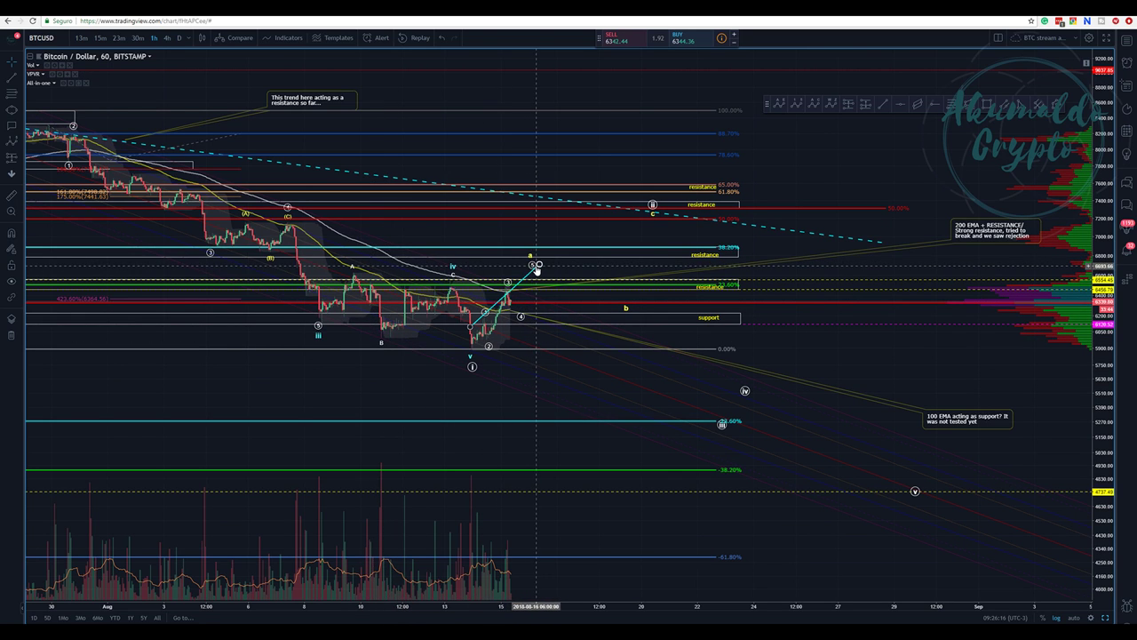
left_click_drag(328, 387, 407, 378)
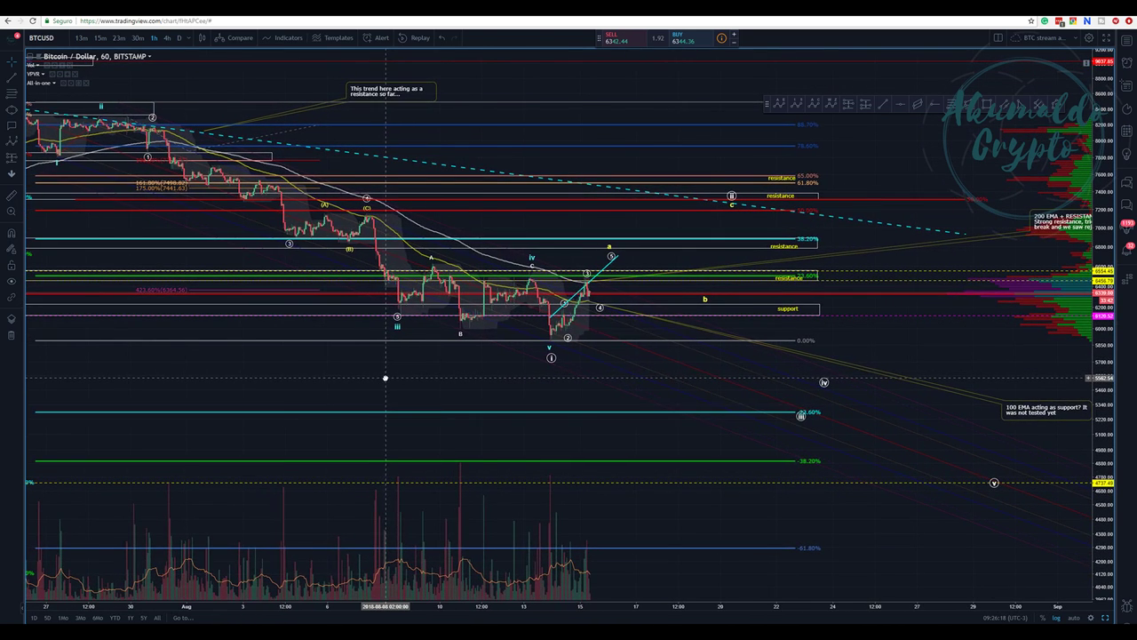
left_click(298, 292)
key("Delete")
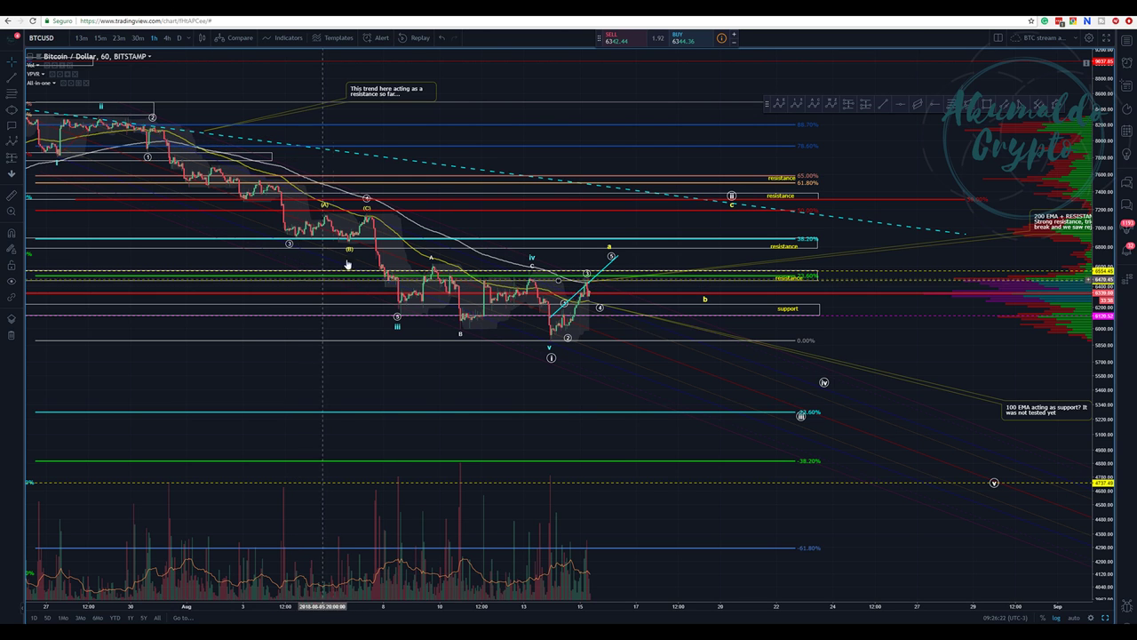
scroll(375, 173, "down", 2)
left_click_drag(587, 380, 500, 383)
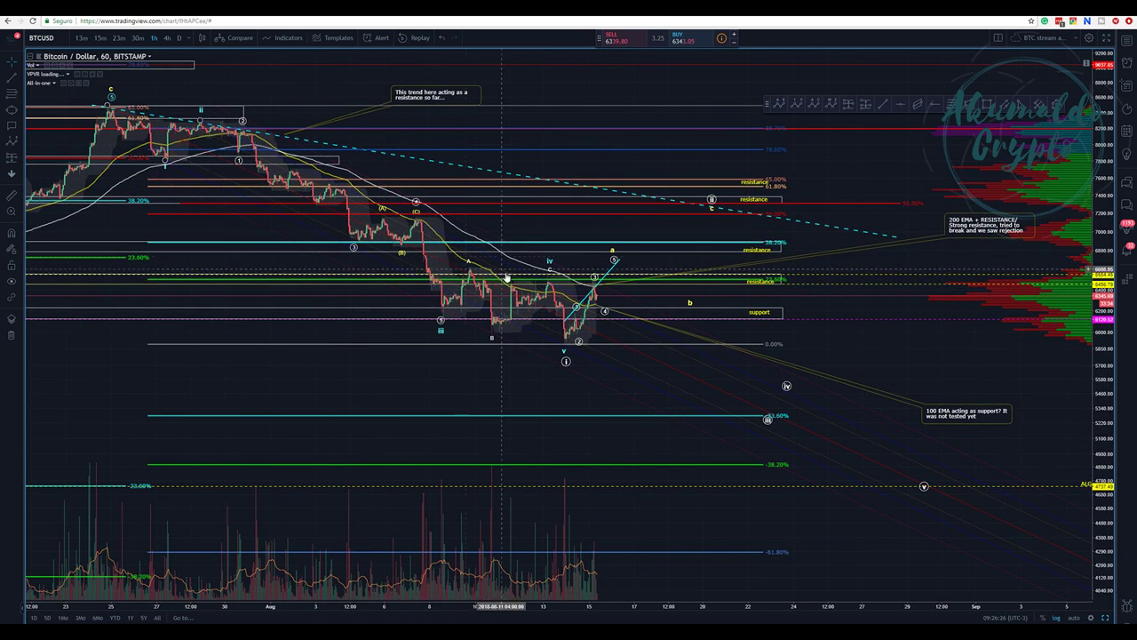
left_click(606, 279)
left_click_drag(605, 279, 601, 268)
key("Delete")
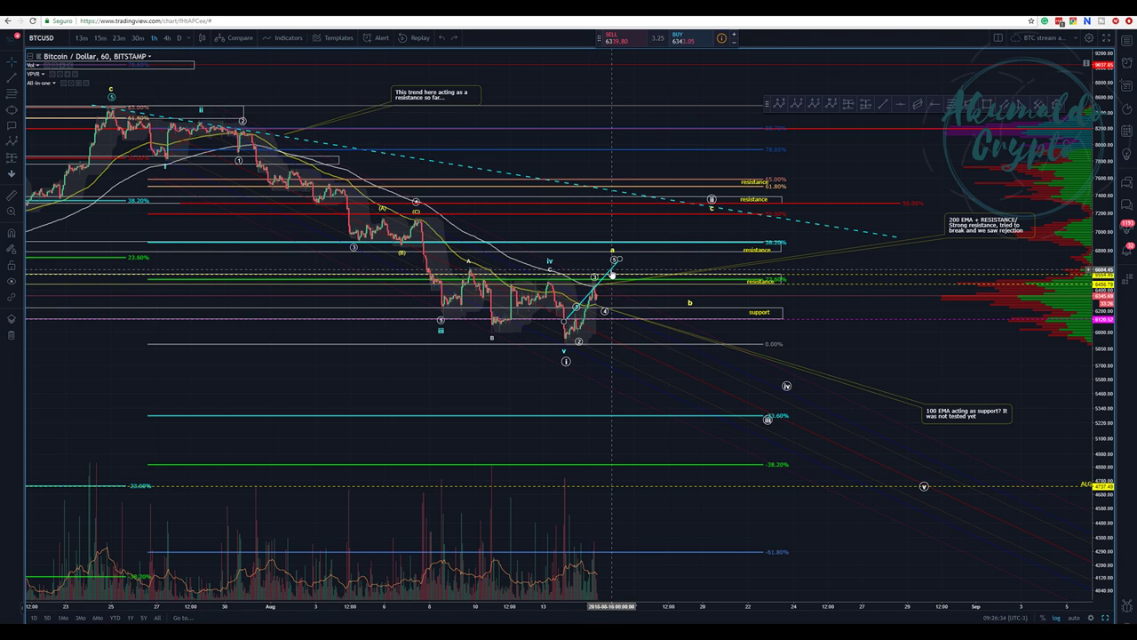
left_click(612, 275)
key("Delete")
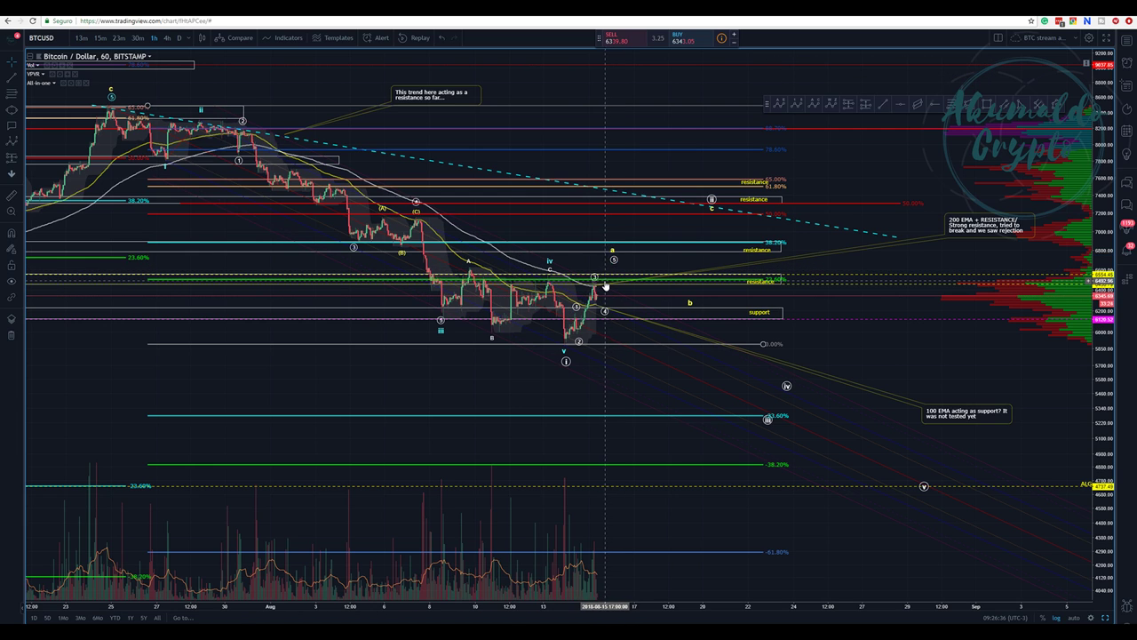
Step: Align the circled 1 and 2 labels with their swing candles, and line up the cyan v and circled i beneath the lowest candle
scroll(559, 266, "up", 2)
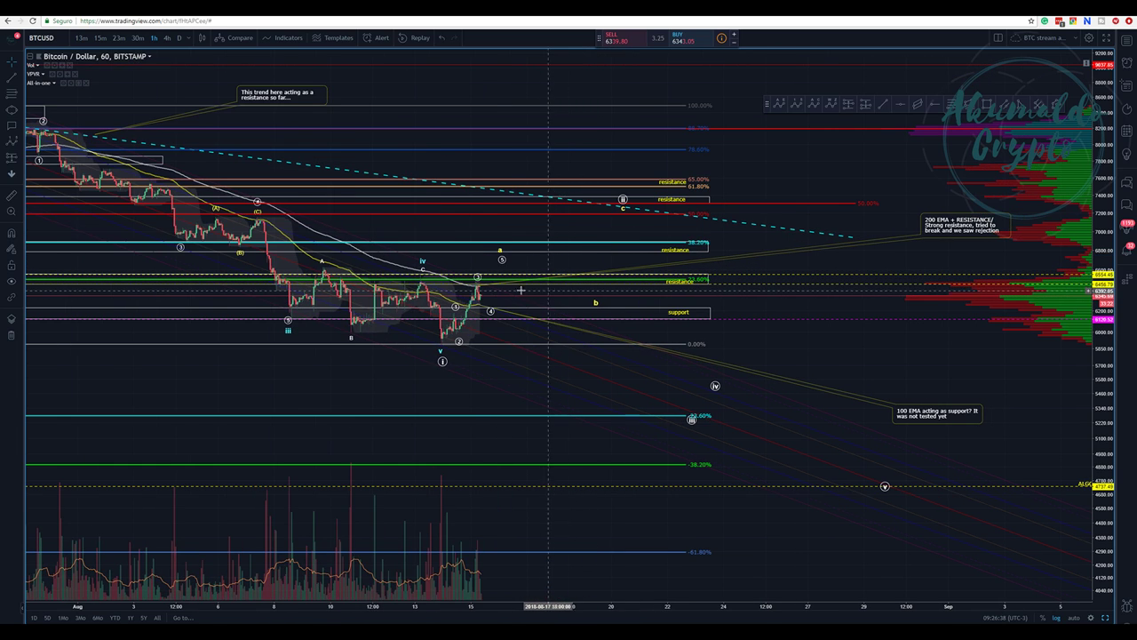
left_click(10, 210)
left_click_drag(414, 227, 527, 409)
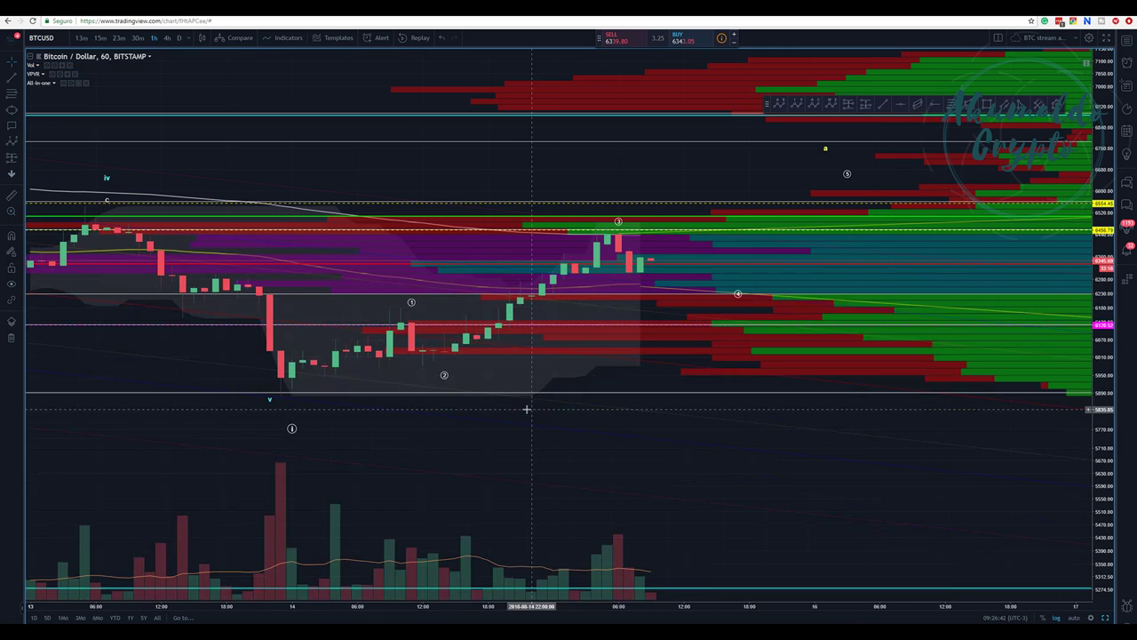
scroll(527, 408, "down", 3)
left_click_drag(481, 481, 285, 460)
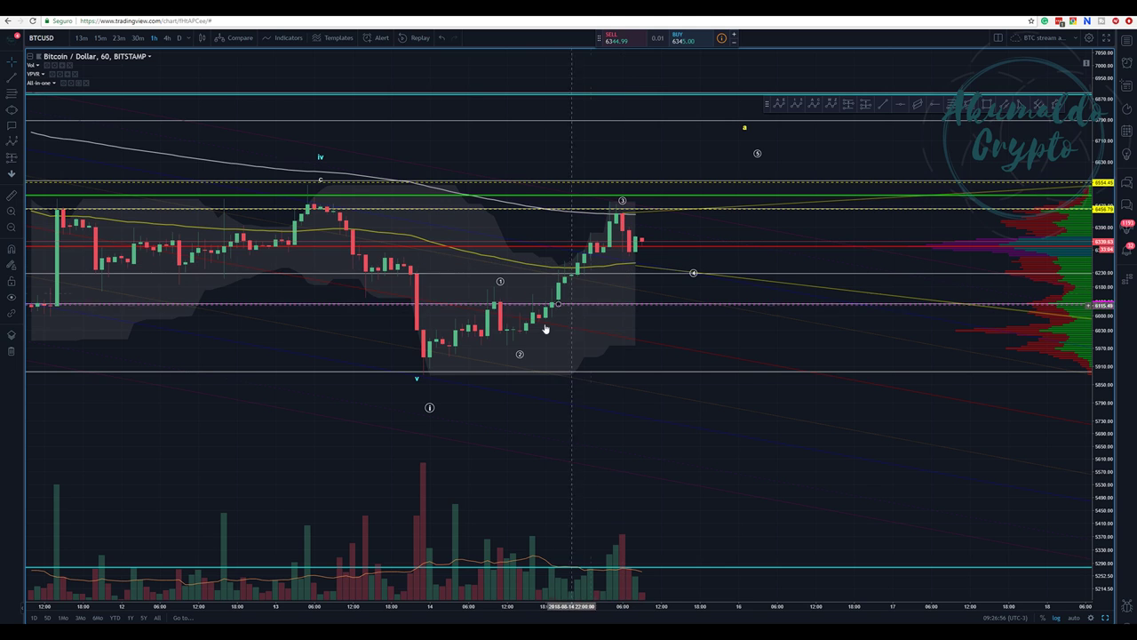
left_click_drag(520, 355, 507, 355)
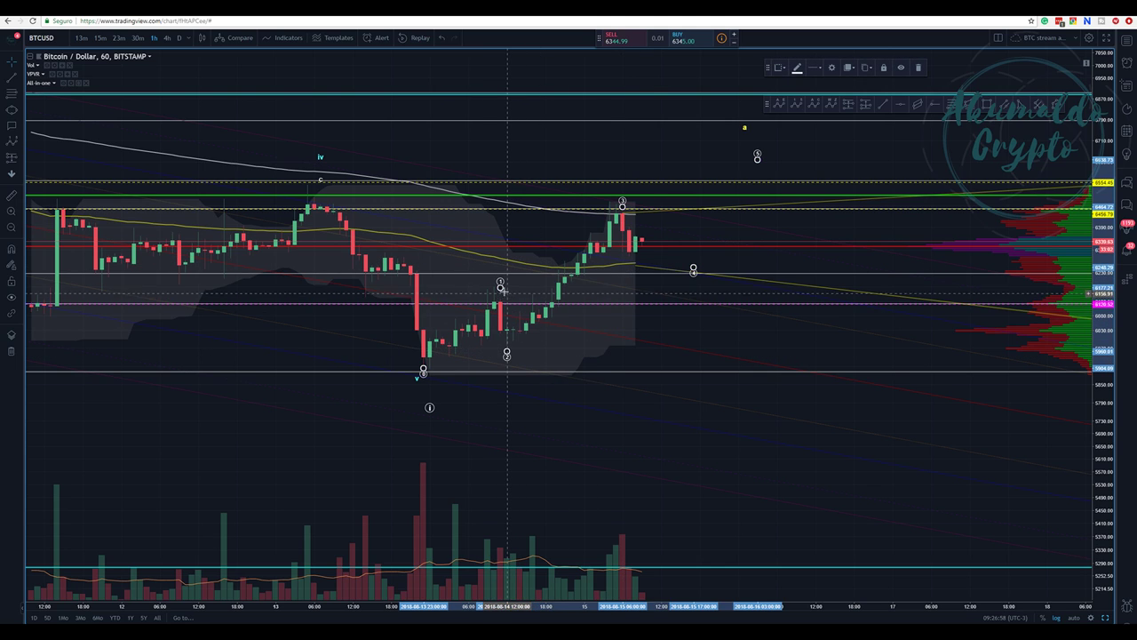
left_click_drag(500, 283, 494, 283)
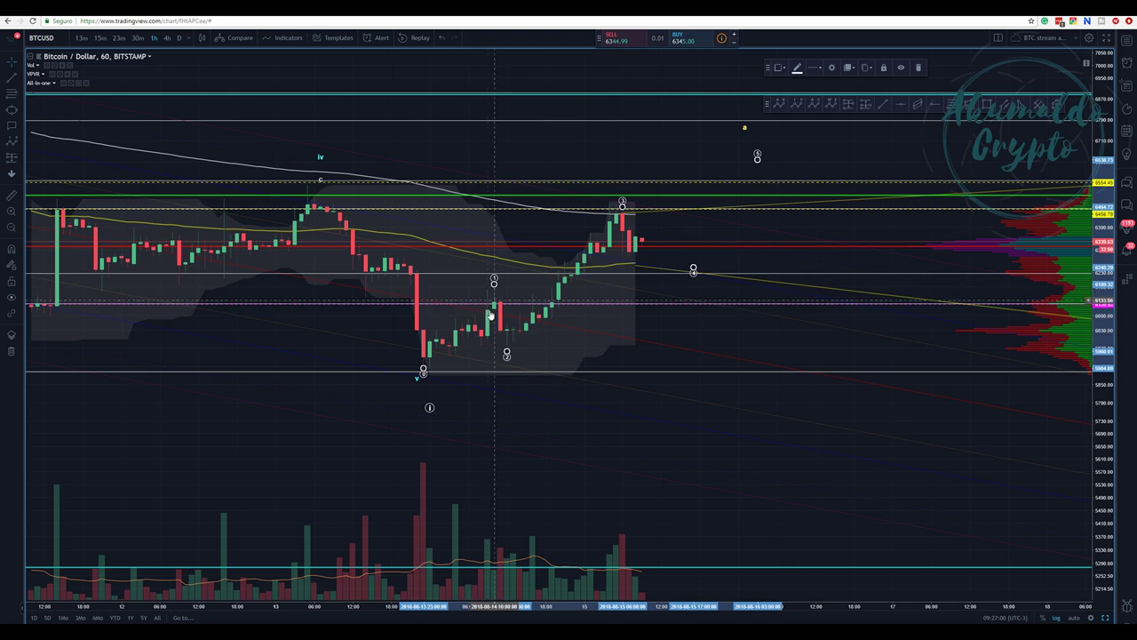
mouse_move(416, 382)
left_mouse_down()
mouse_move(425, 375)
mouse_move(425, 387)
left_mouse_up()
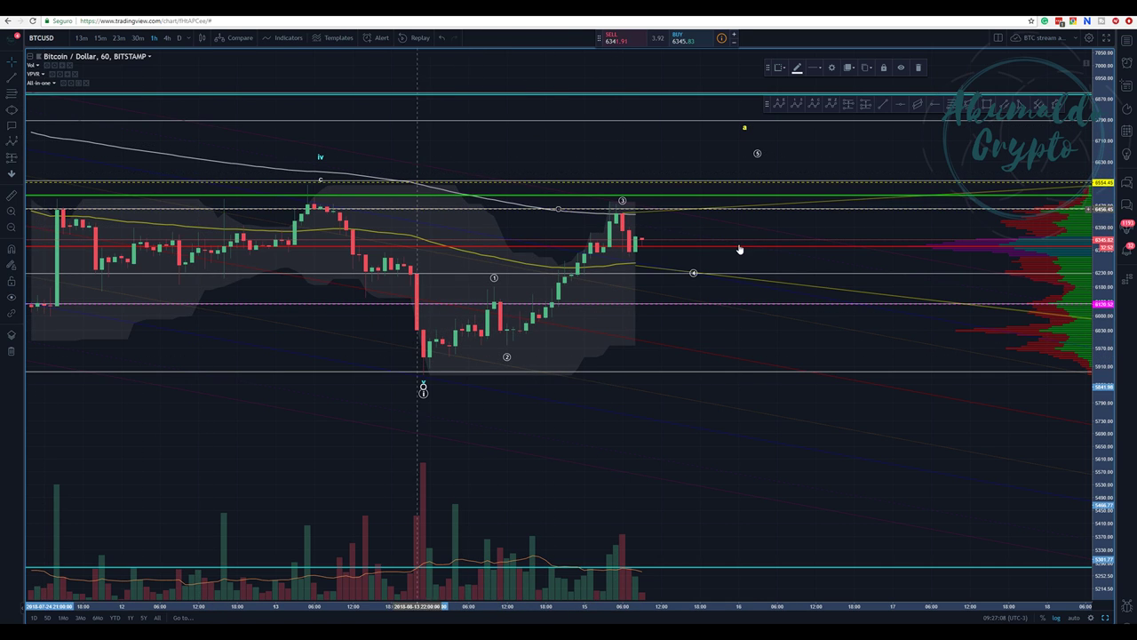
Step: Draw a trend-based Fibonacci extension from below wave 2, through about 6177, to a third point at about 5978
left_click(972, 110)
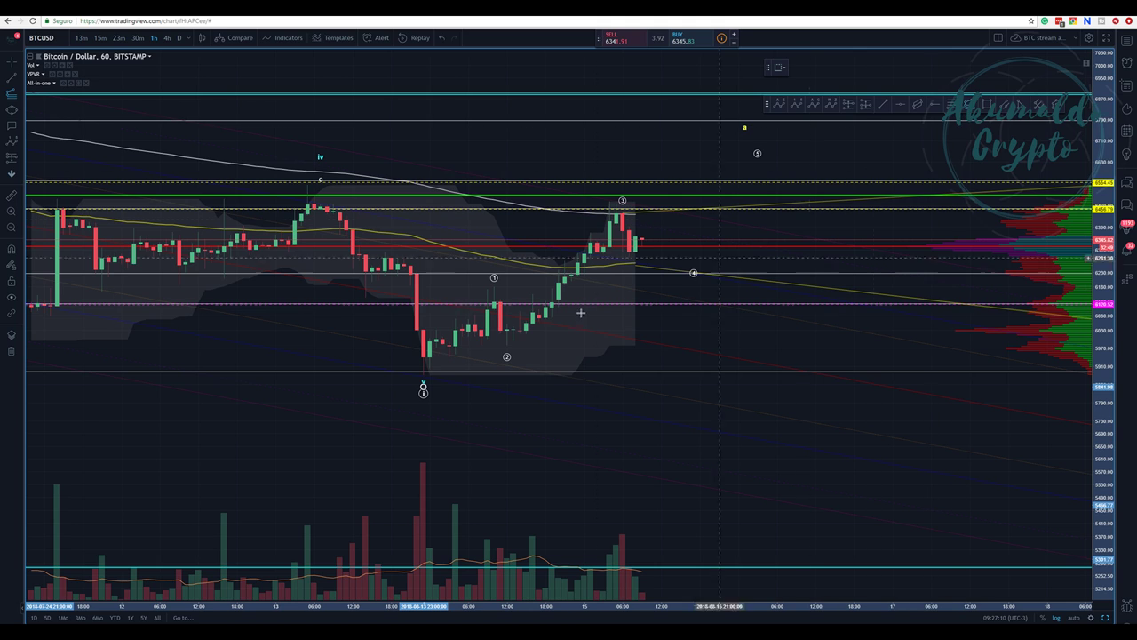
left_click(507, 374)
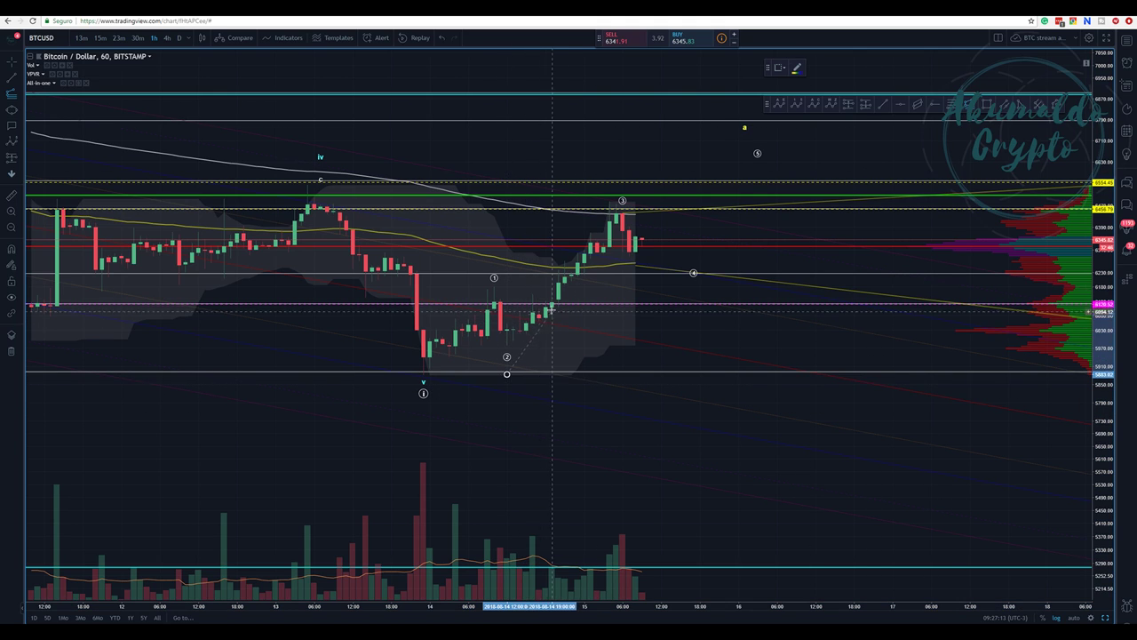
left_click(566, 287)
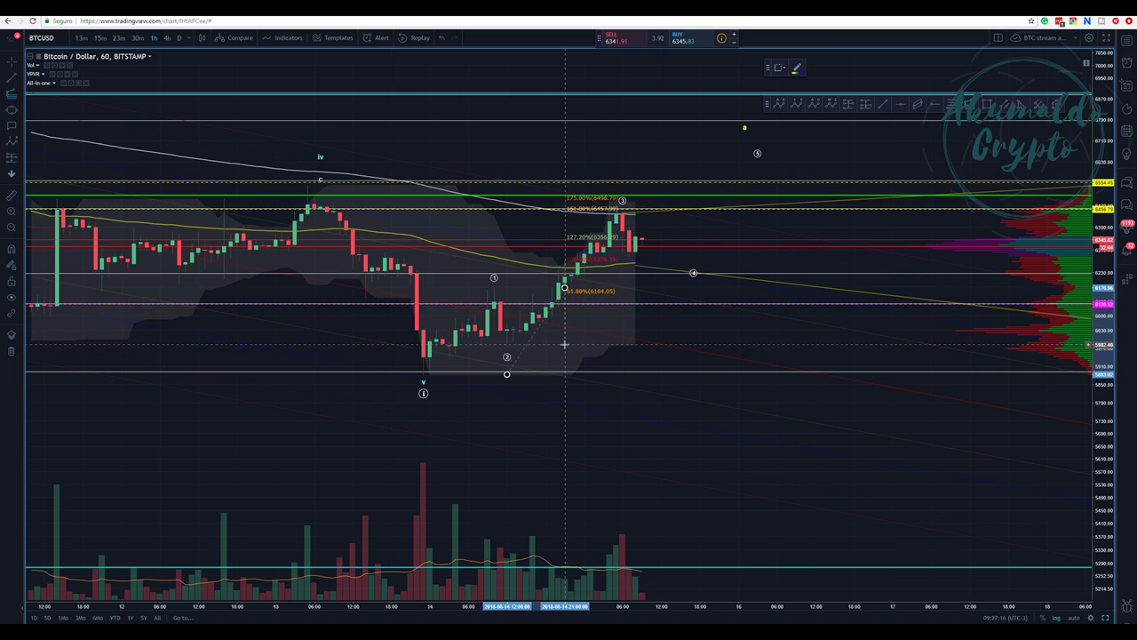
left_click(725, 345)
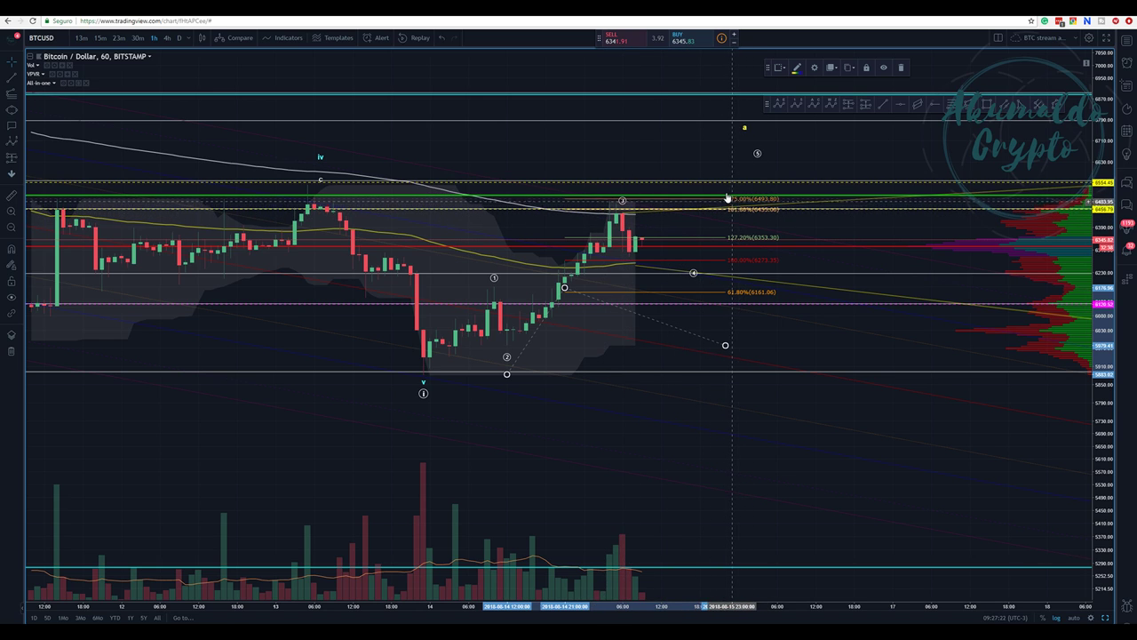
Step: Try to place the circled 3 label at the 175% extension level and remove the horizontal line near 161.8%, and undo both edits
left_click_drag(622, 200, 604, 191)
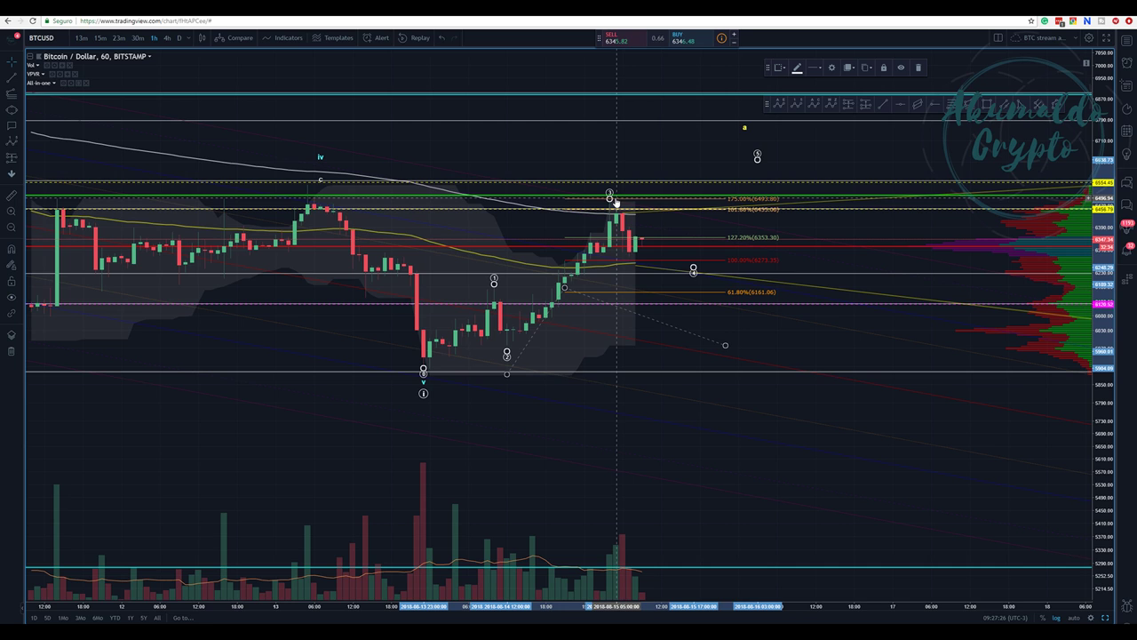
right_click(728, 210)
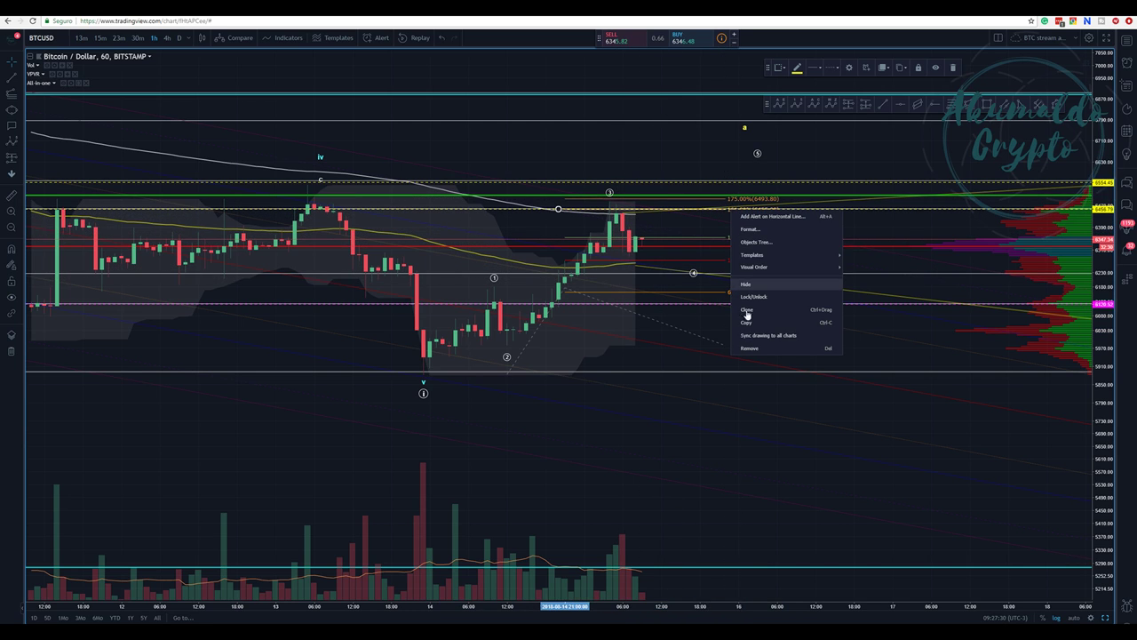
left_click(750, 349)
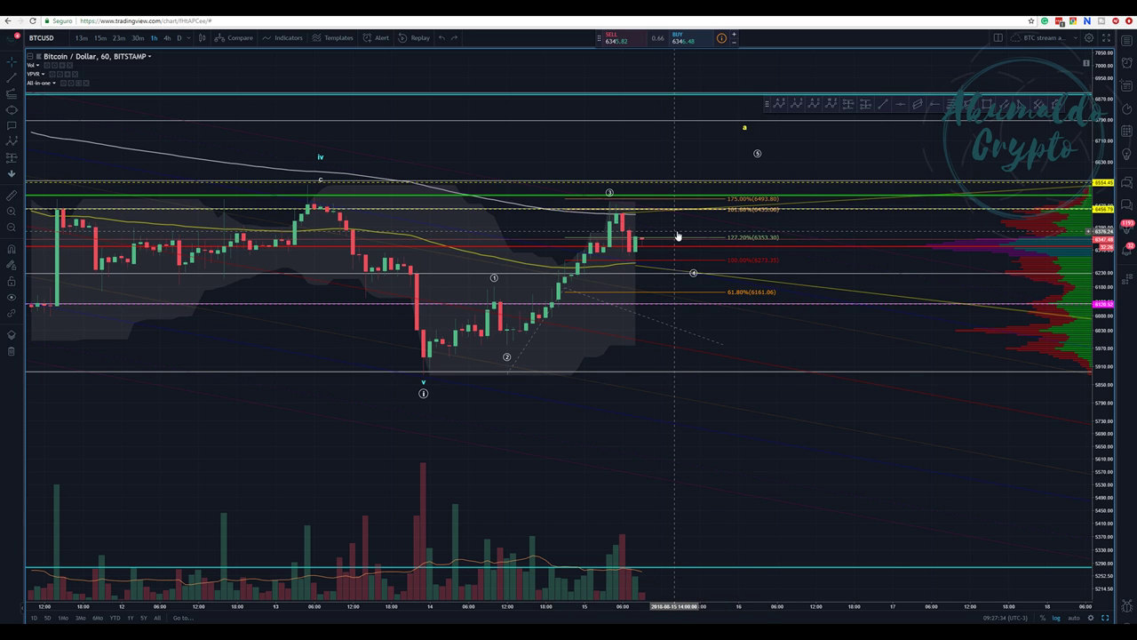
left_click(440, 38)
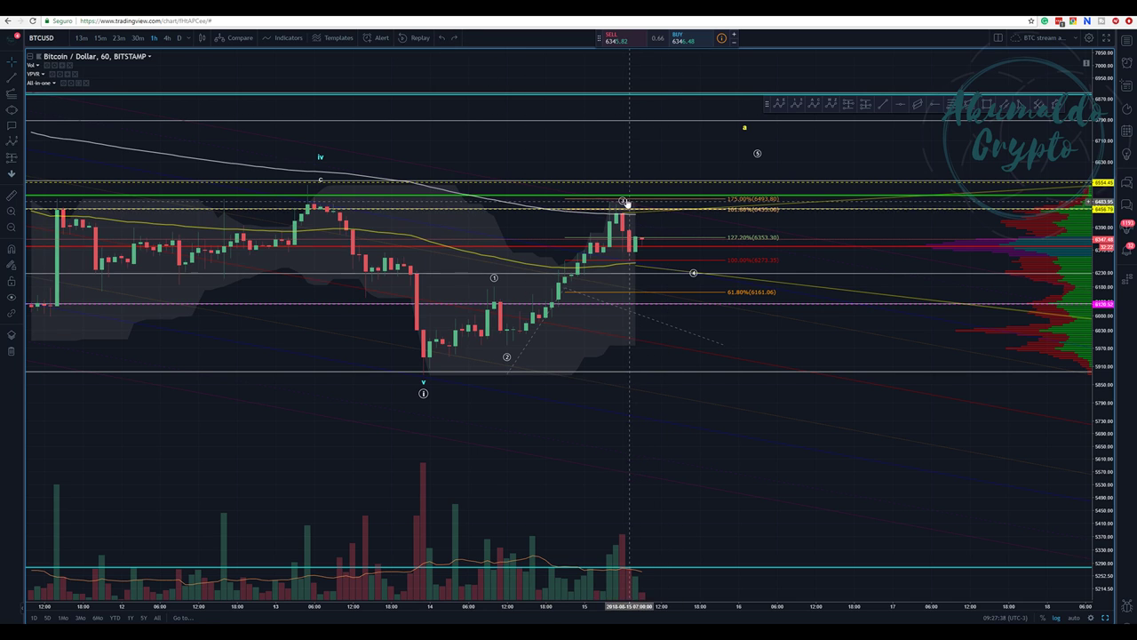
Step: Place the circled 3 label at the 175% extension level above the latest peak and remove the Fibonacci extension
left_click_drag(623, 207, 609, 200)
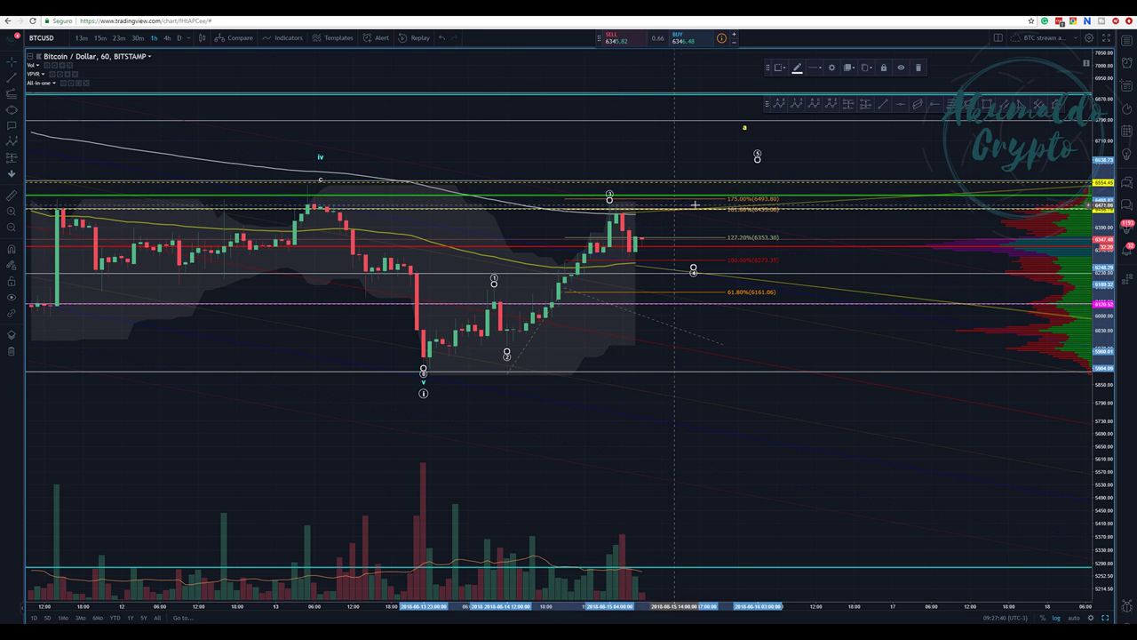
right_click(732, 261)
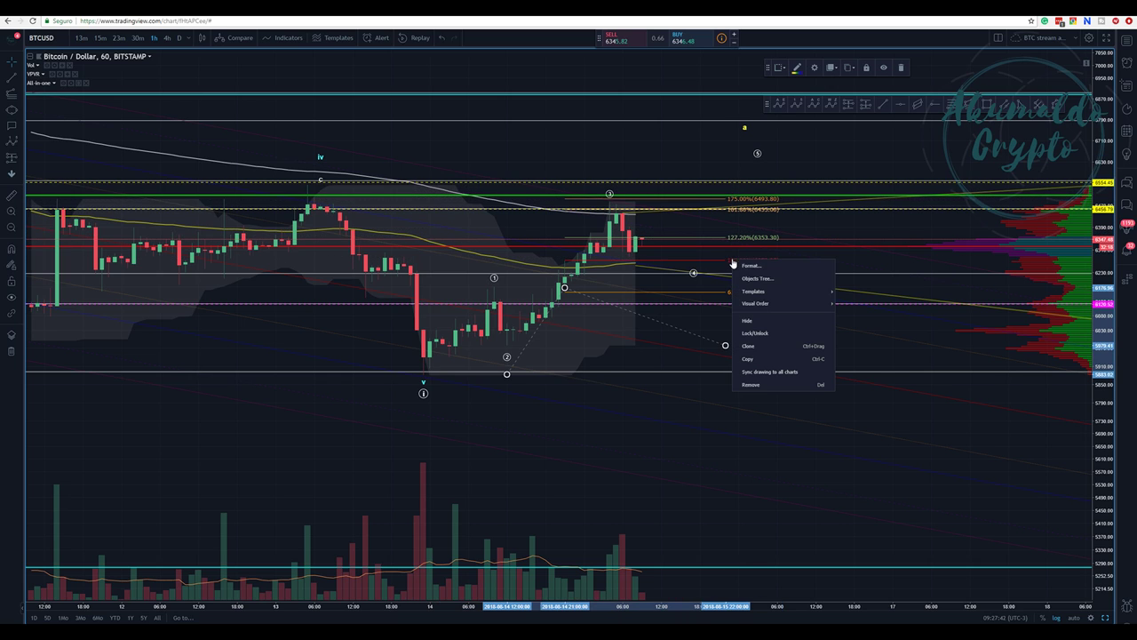
left_click(751, 383)
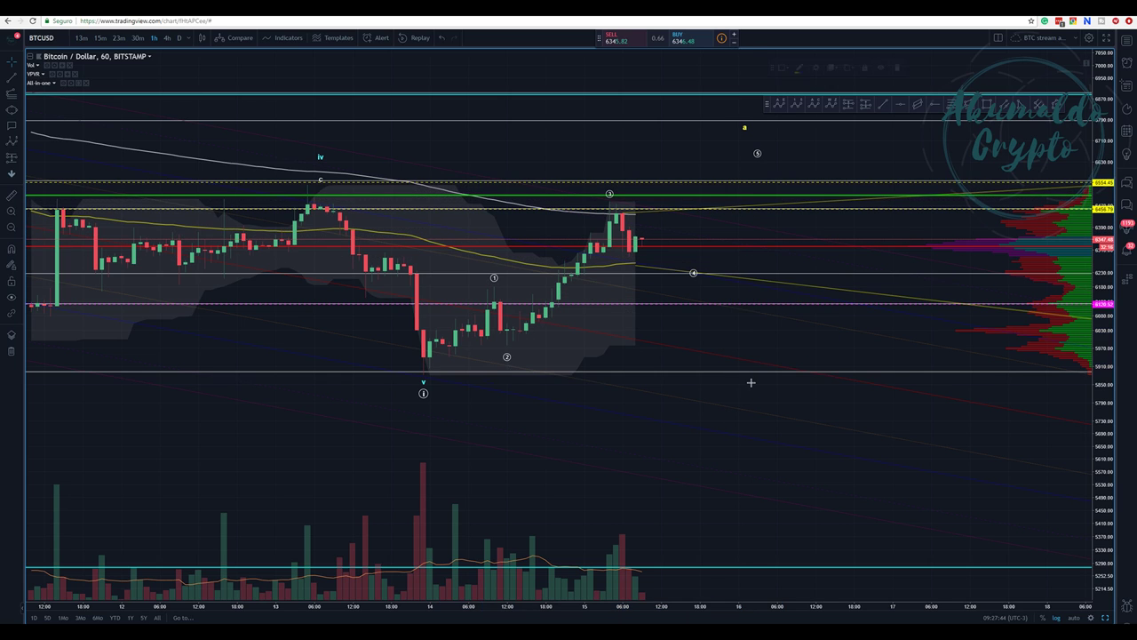
left_click_drag(694, 273, 680, 266)
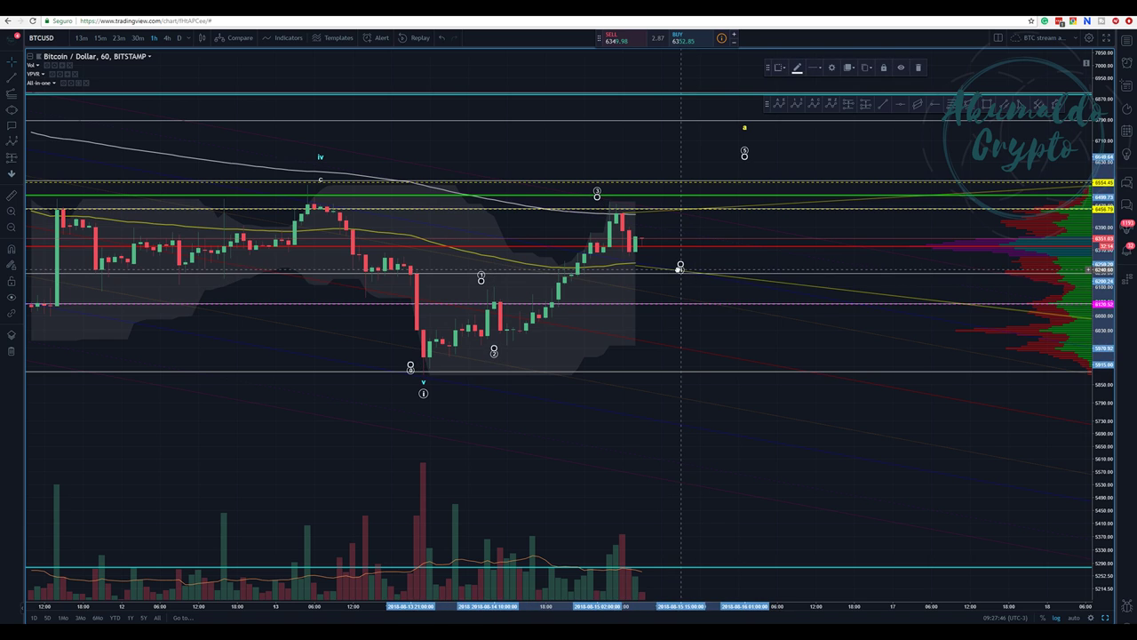
key("ctrl+z")
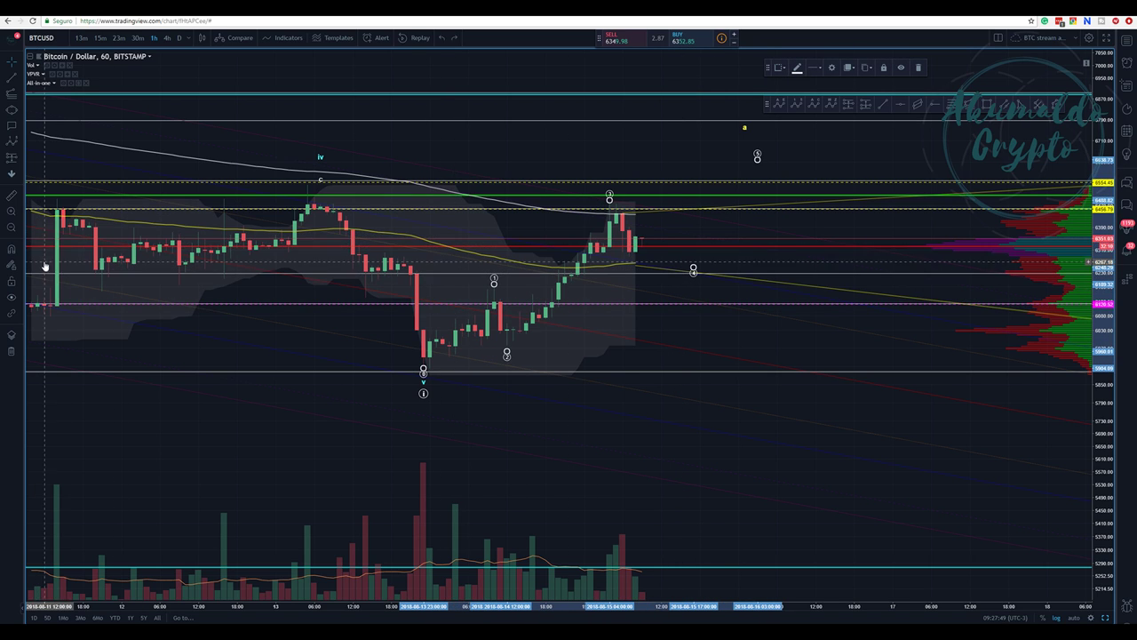
Step: Lower the circled i label so it sits just beneath the cyan v at the mid-August low
left_click(12, 229)
left_click_drag(569, 373, 226, 320)
mouse_move(615, 338)
left_mouse_down()
mouse_move(416, 320)
mouse_move(392, 329)
left_mouse_up()
left_click(544, 267)
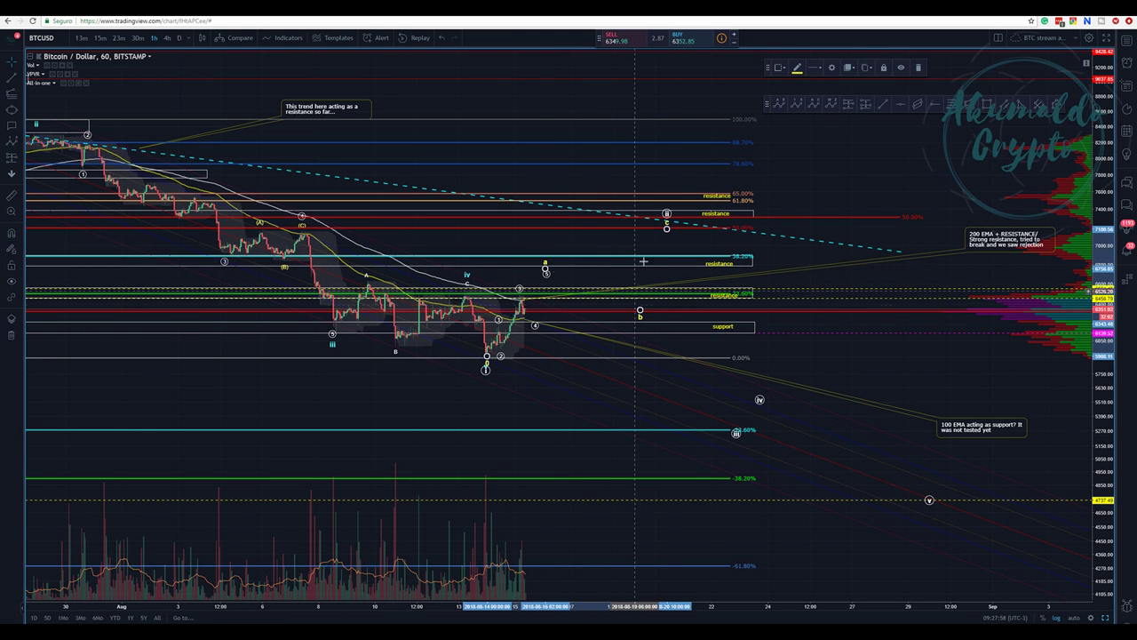
left_click(667, 215)
scroll(612, 267, "down", 1)
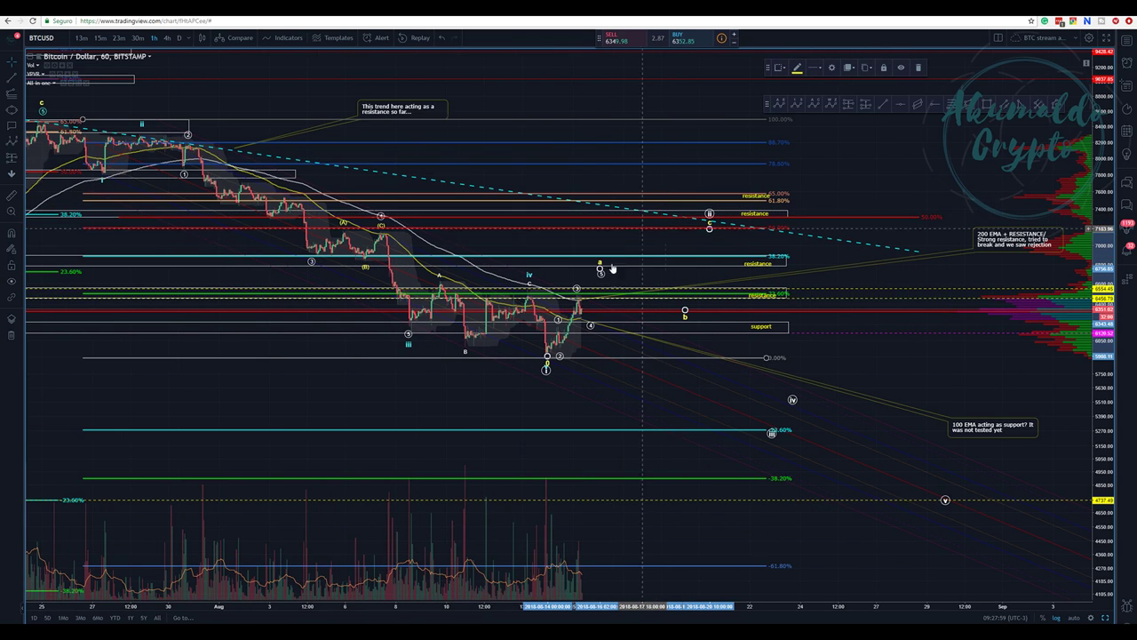
left_click(508, 401)
left_click(551, 375)
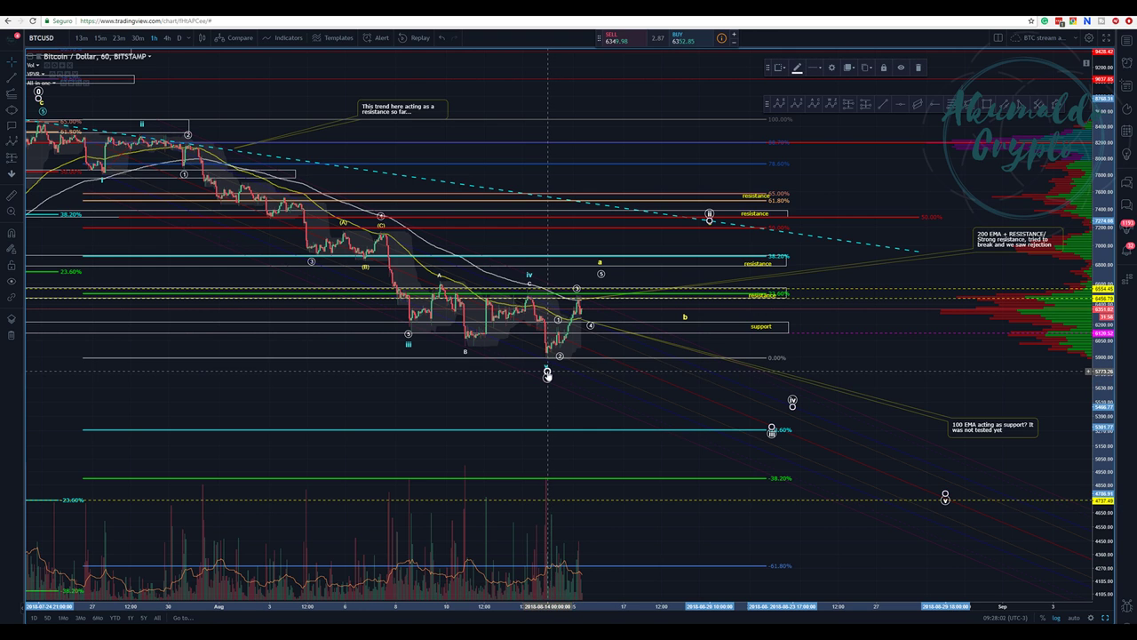
Step: Examine the wider hourly wave count, from the July rally to the projected circled ii through v labels
scroll(521, 350, "down", 2)
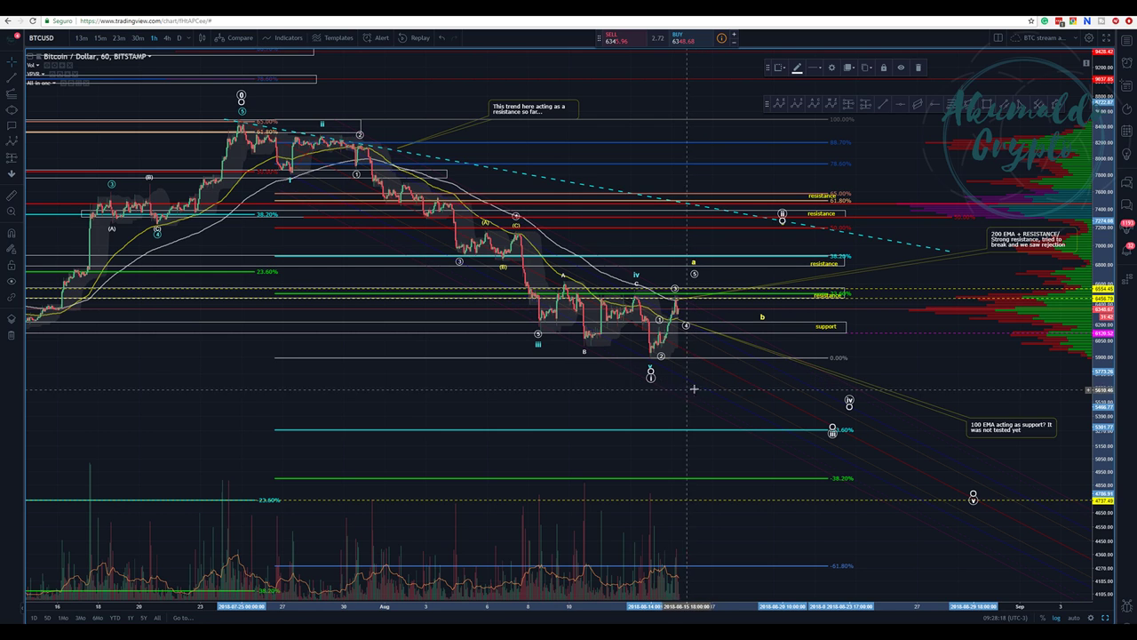
left_click(666, 393)
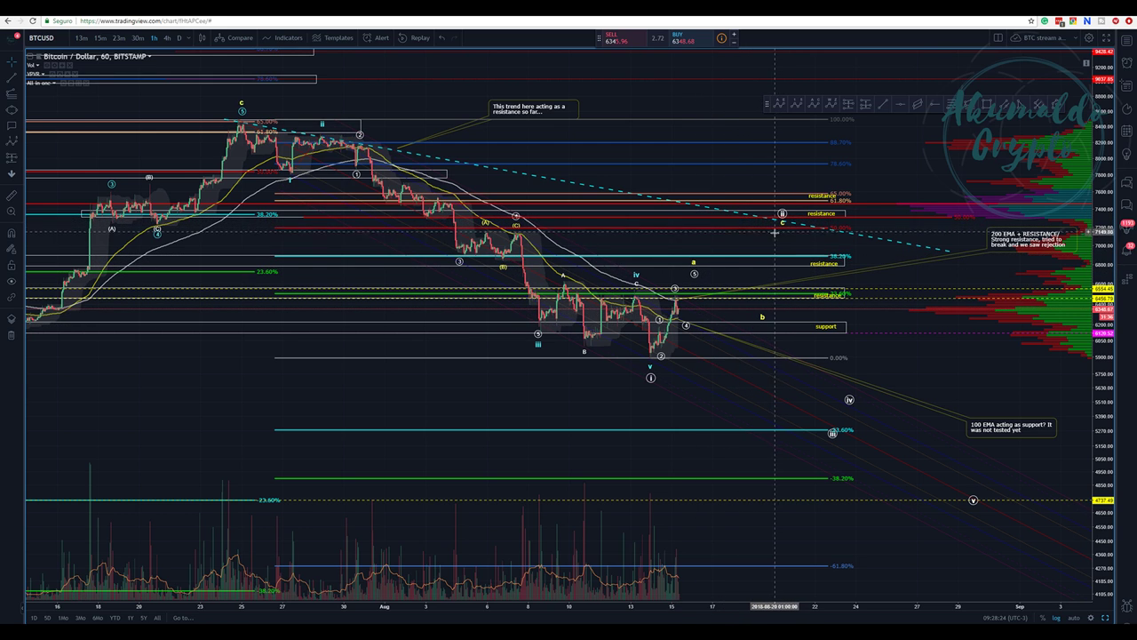
scroll(462, 266, "down", 2)
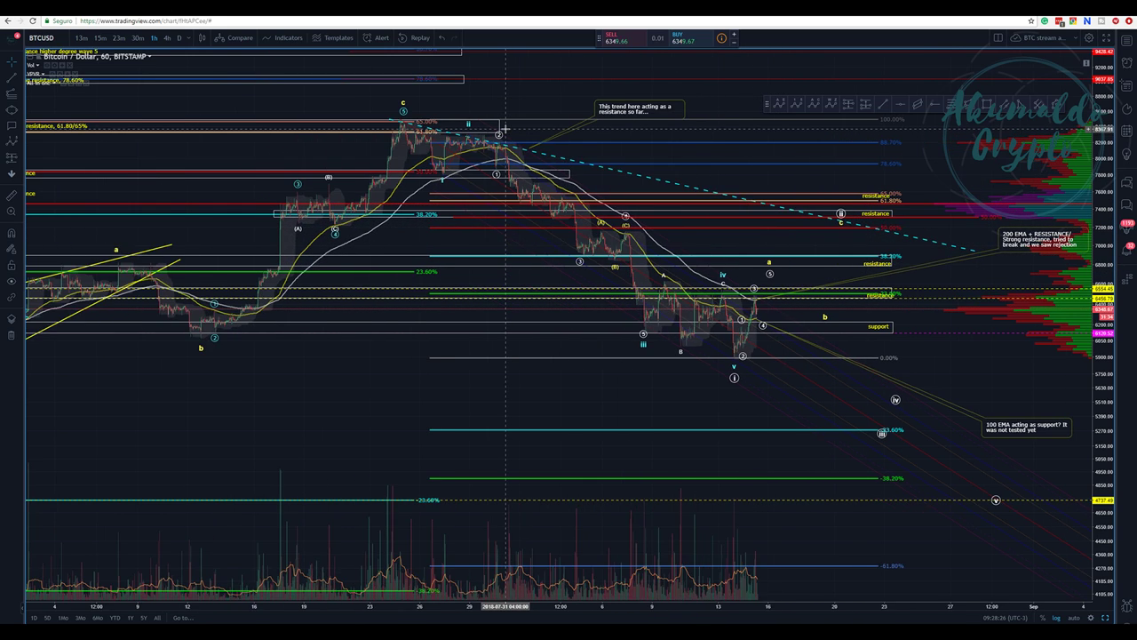
scroll(329, 355, "down", 2)
left_click_drag(527, 362, 444, 401)
scroll(251, 386, "up", 1)
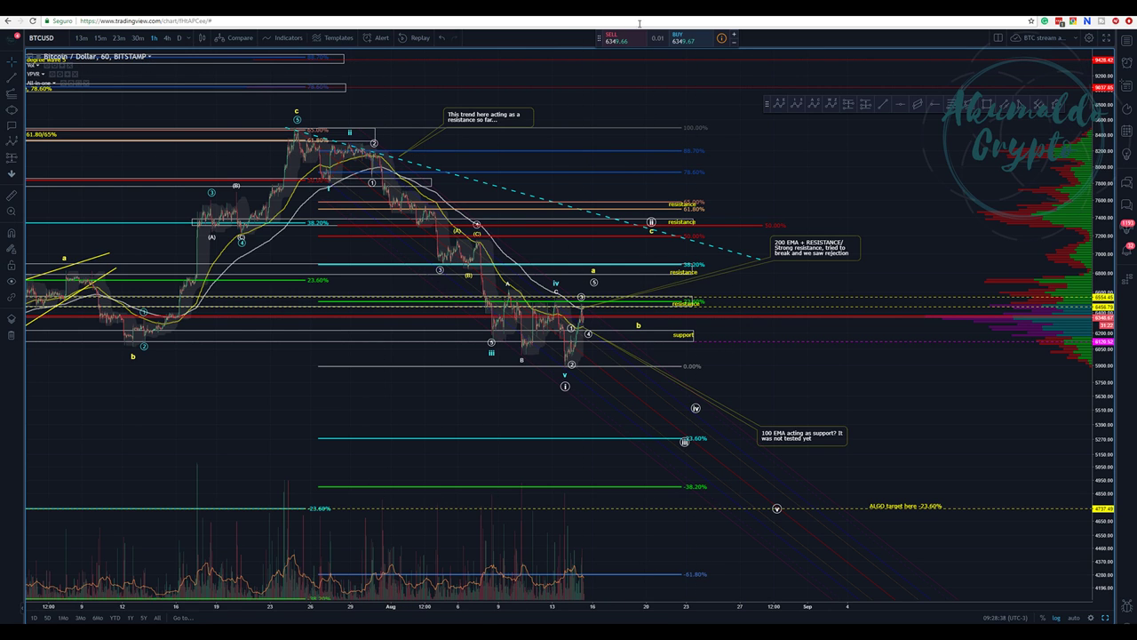
Step: Switch to the daily Bitcoin / Dollar chart and close its image link dialog
scroll(670, 170, "up", 2)
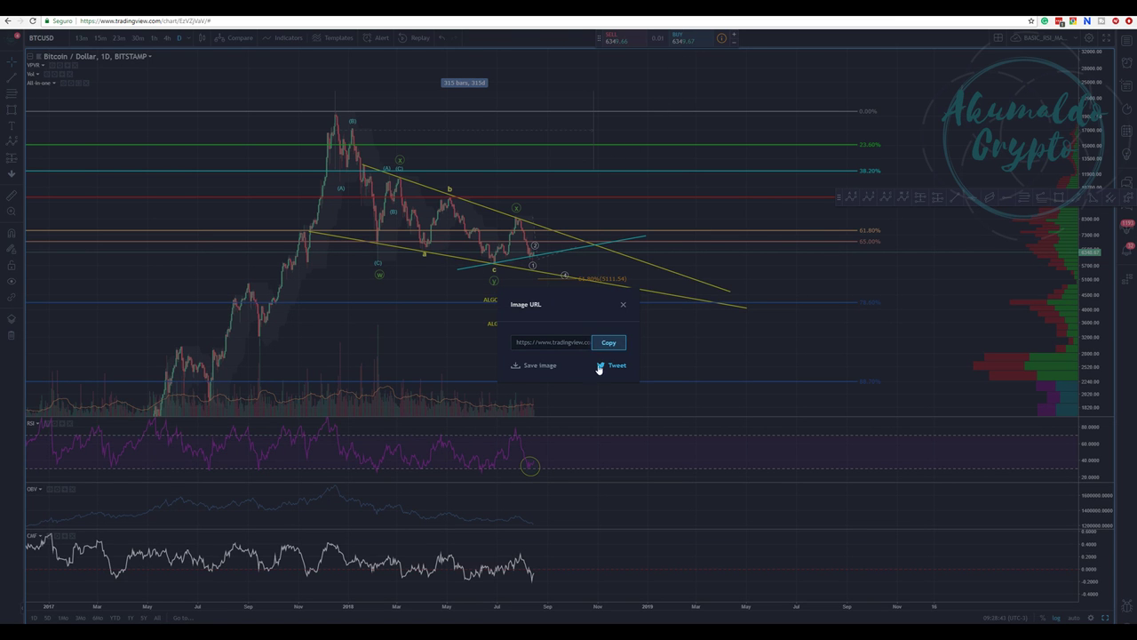
left_click(623, 305)
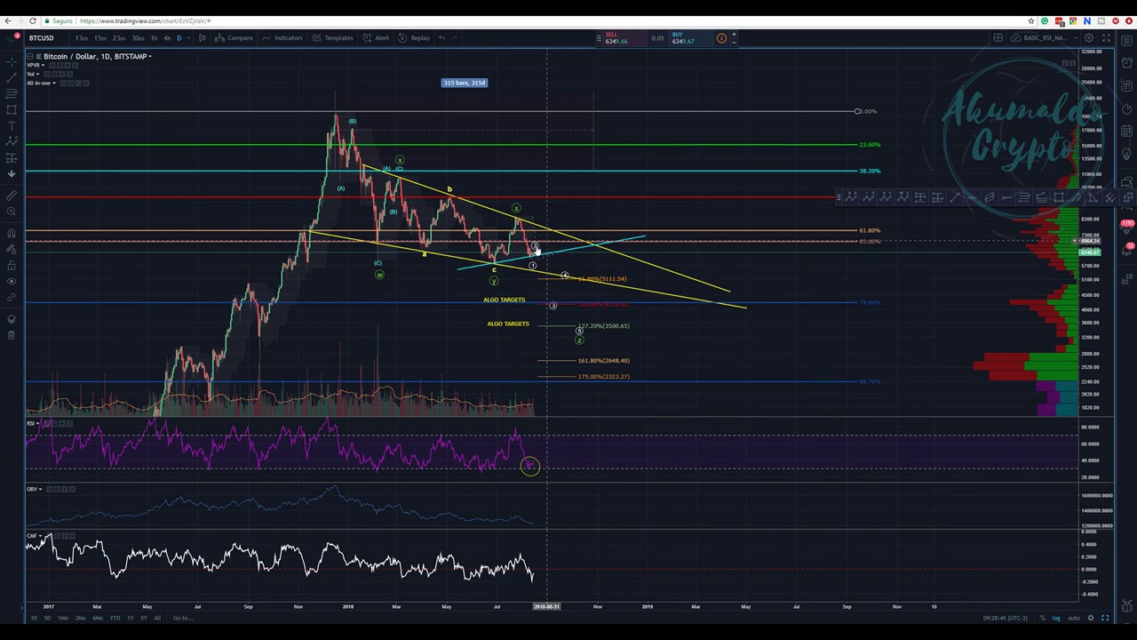
Step: Move the cyan trendline clear of the wedge to just above the 38.20% level and fine-tune the circled 1 and 2 labels near the August low
left_click_drag(536, 246, 561, 236)
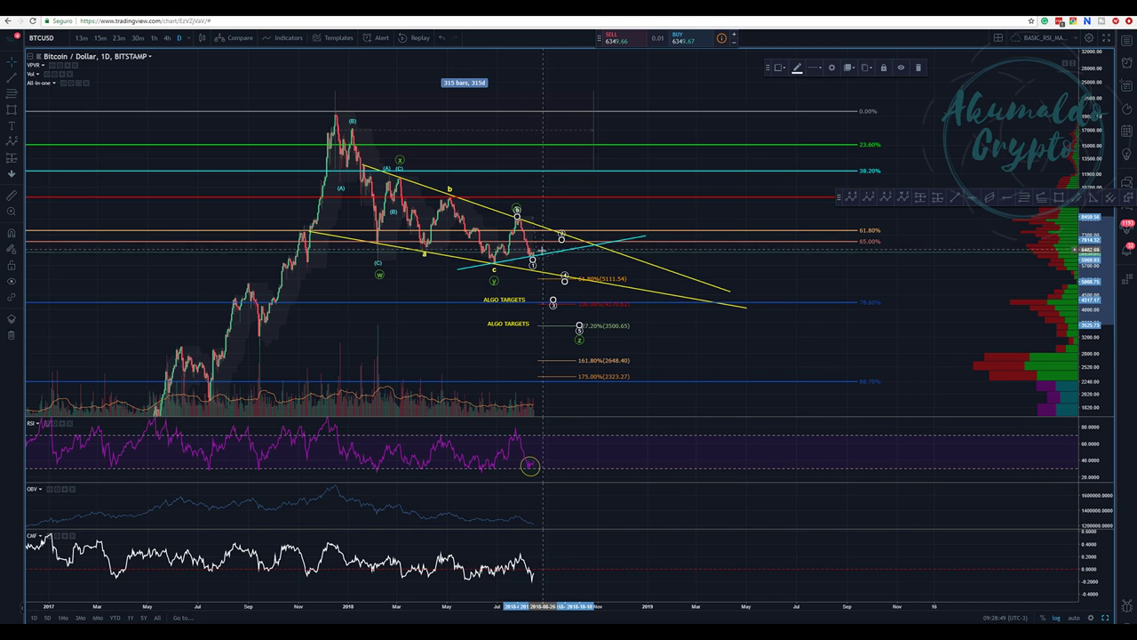
left_click_drag(539, 258, 538, 265)
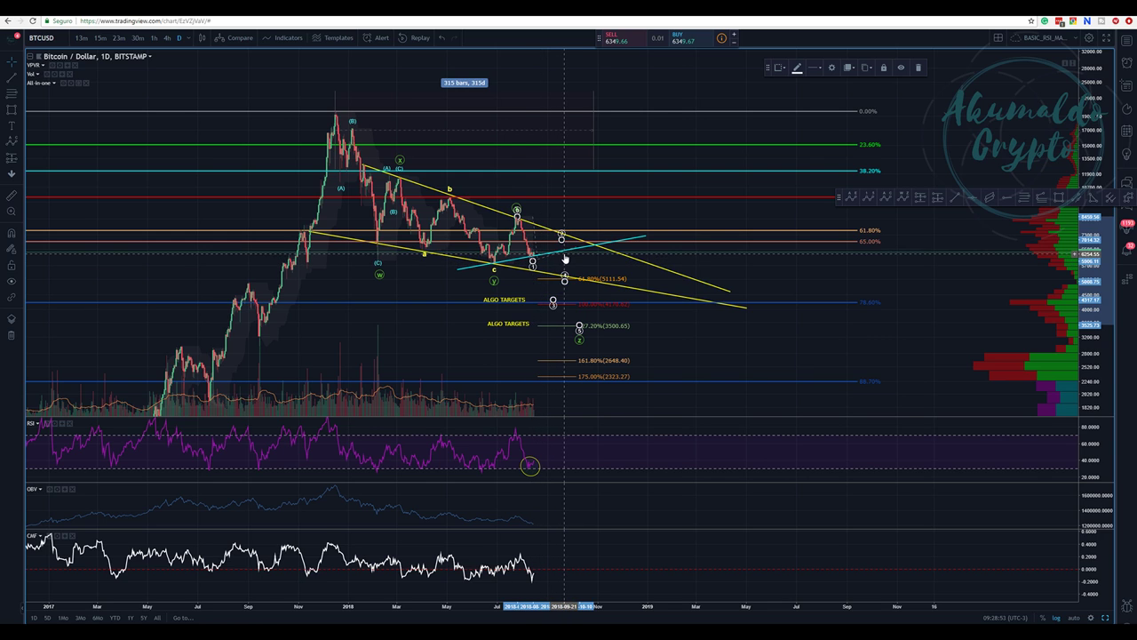
left_click_drag(565, 255, 750, 160)
left_click(542, 260)
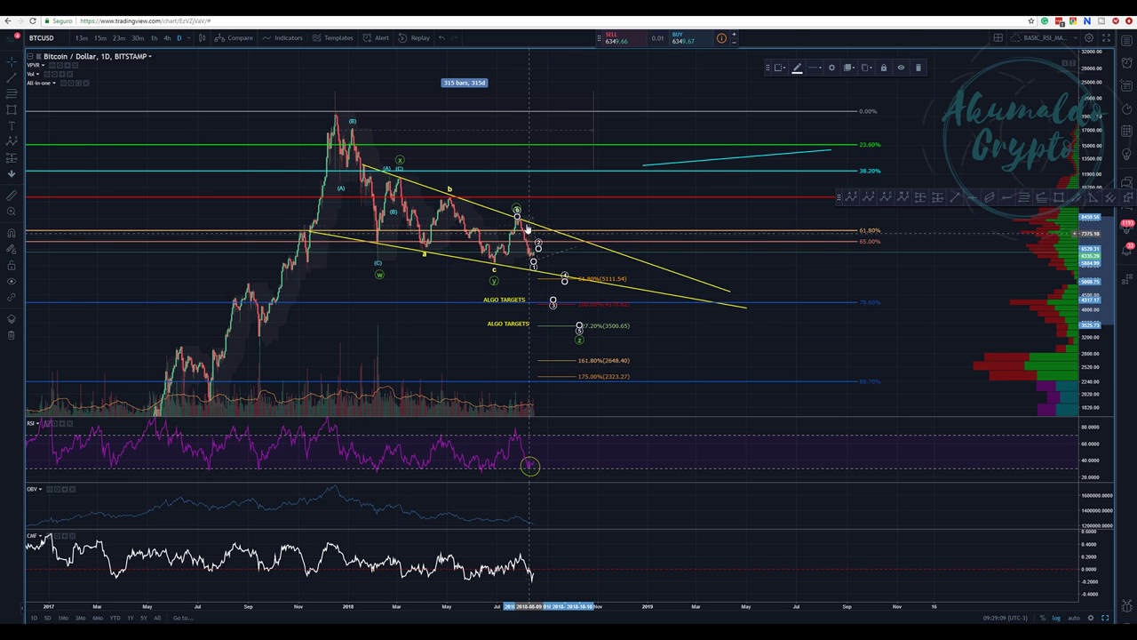
Step: Shift the circled 2 label to early September, circled 3 to late October and circled 4 onto the lower yellow wedge line in mid-November
left_click(521, 224)
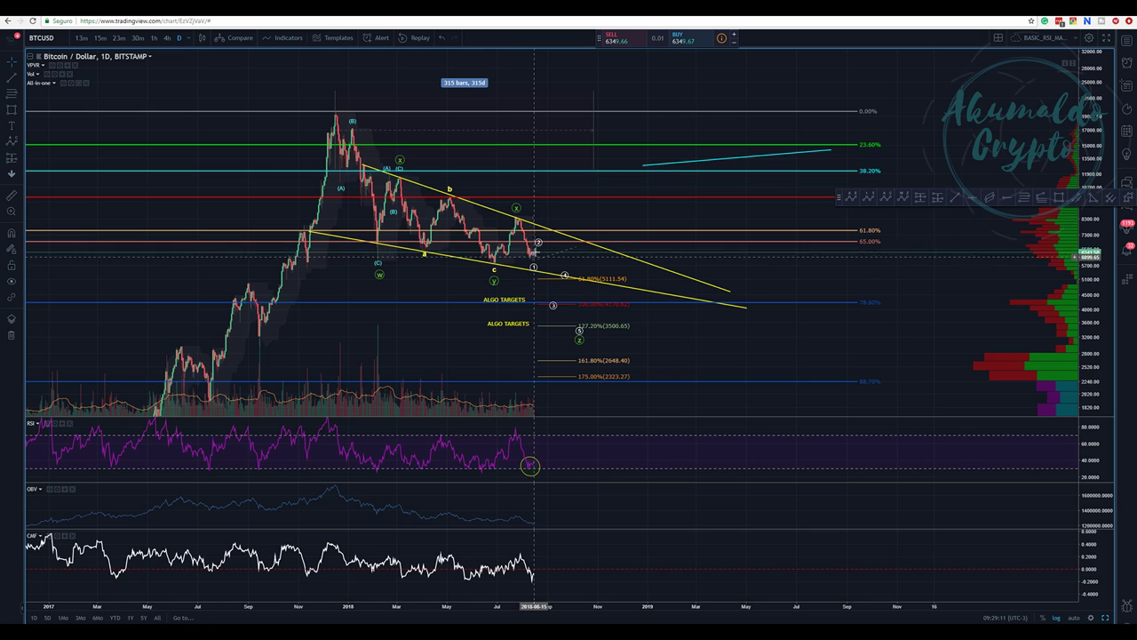
left_click(535, 241)
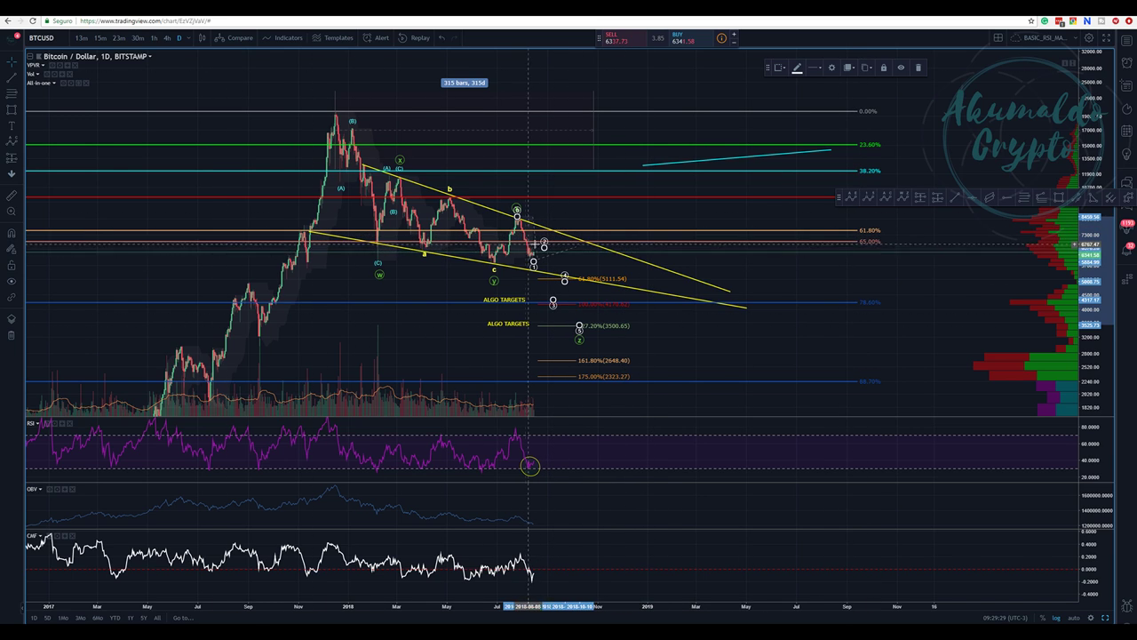
left_click_drag(544, 250, 540, 247)
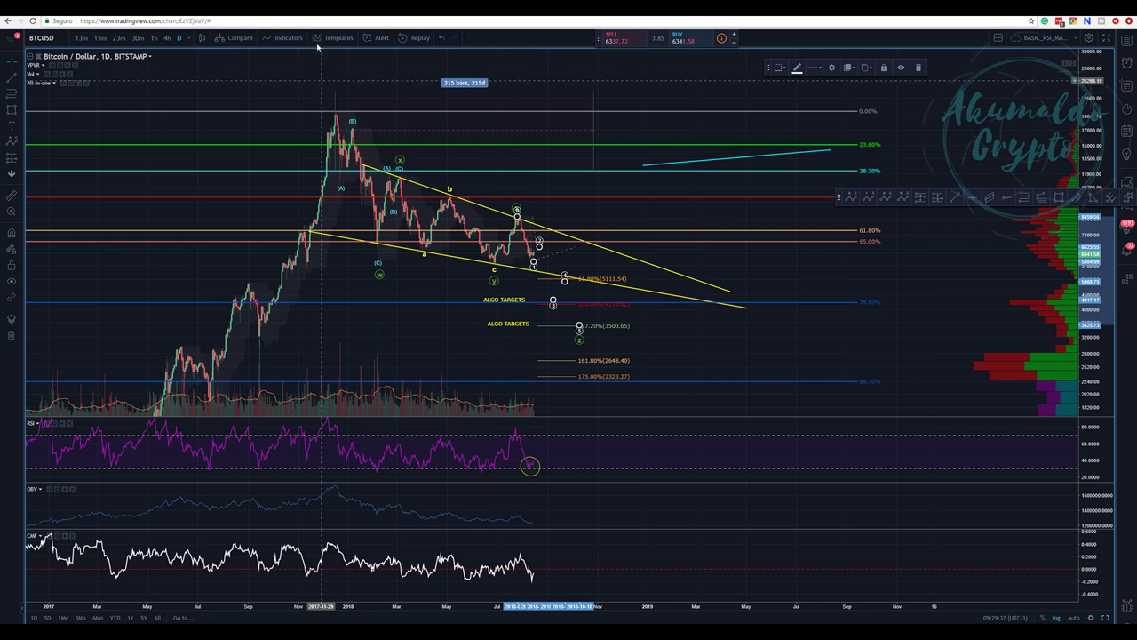
left_click(219, 8)
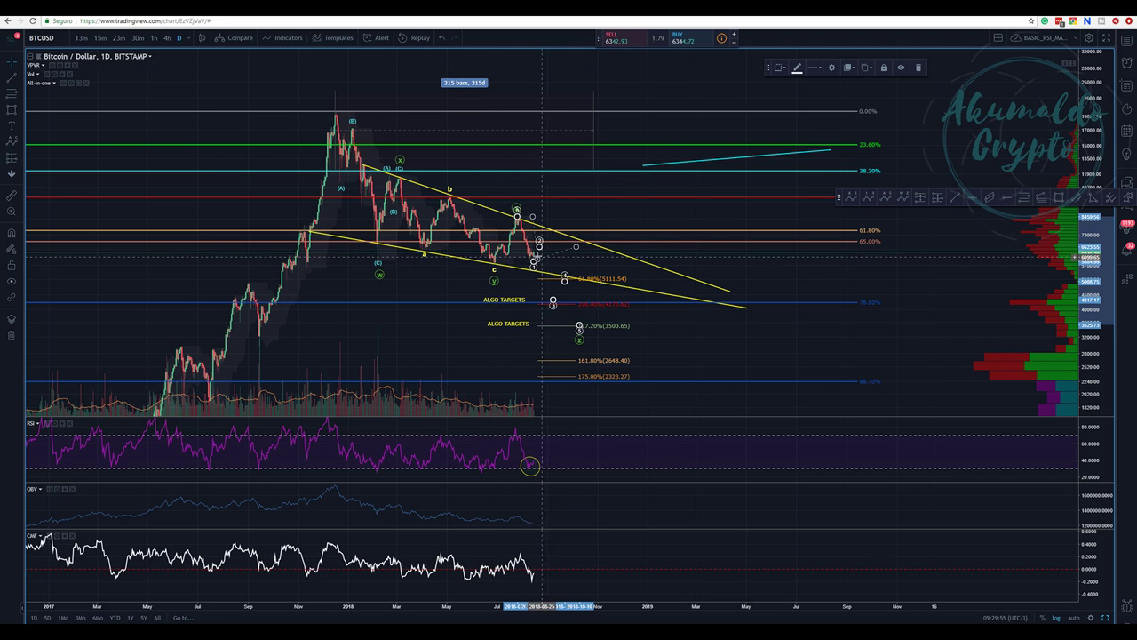
mouse_move(540, 247)
left_mouse_down()
mouse_move(570, 280)
mouse_move(614, 288)
mouse_move(582, 305)
mouse_move(590, 302)
left_mouse_up()
right_click(558, 306)
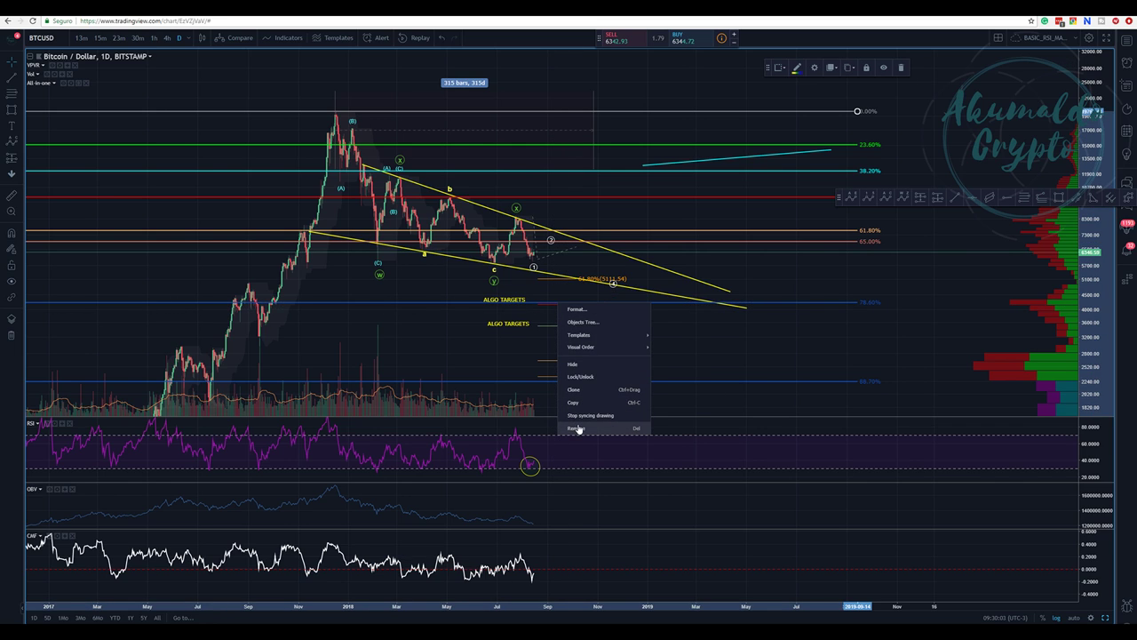
left_click(576, 428)
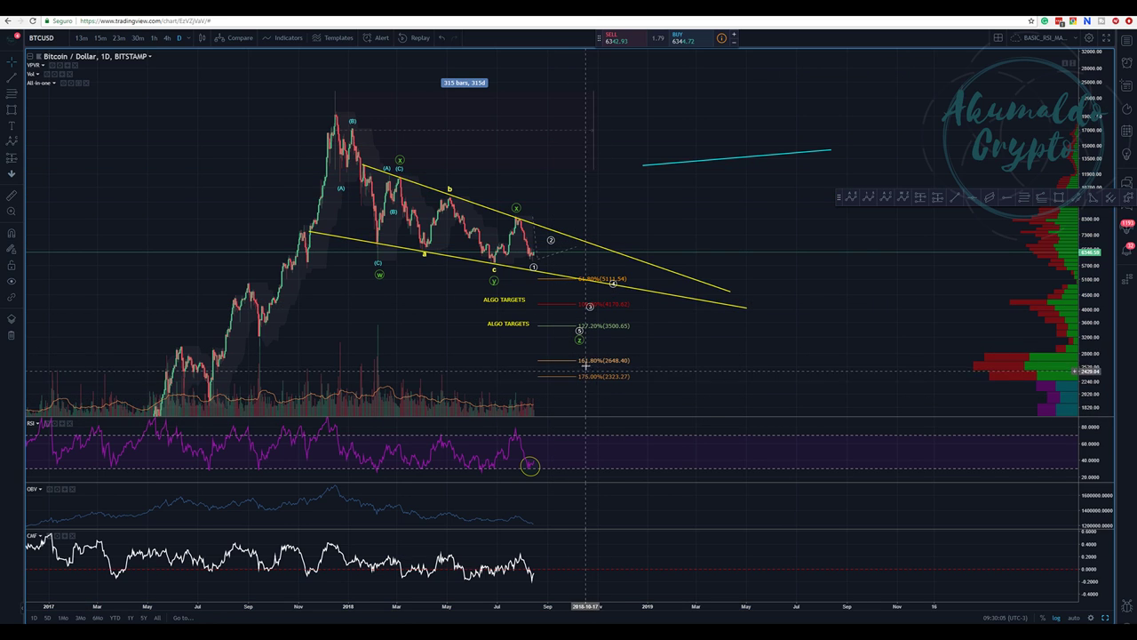
key("ctrl+z")
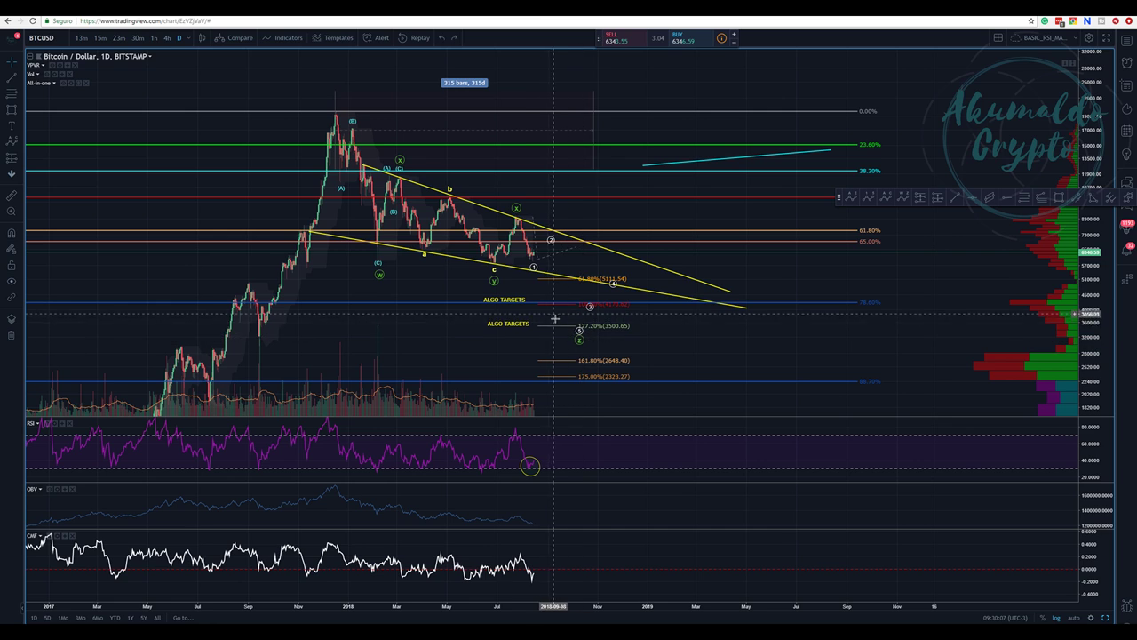
Step: Remove the Fibonacci extension that projects targets from 61.80% to 175.00% below the current price
left_click(565, 331)
right_click(563, 328)
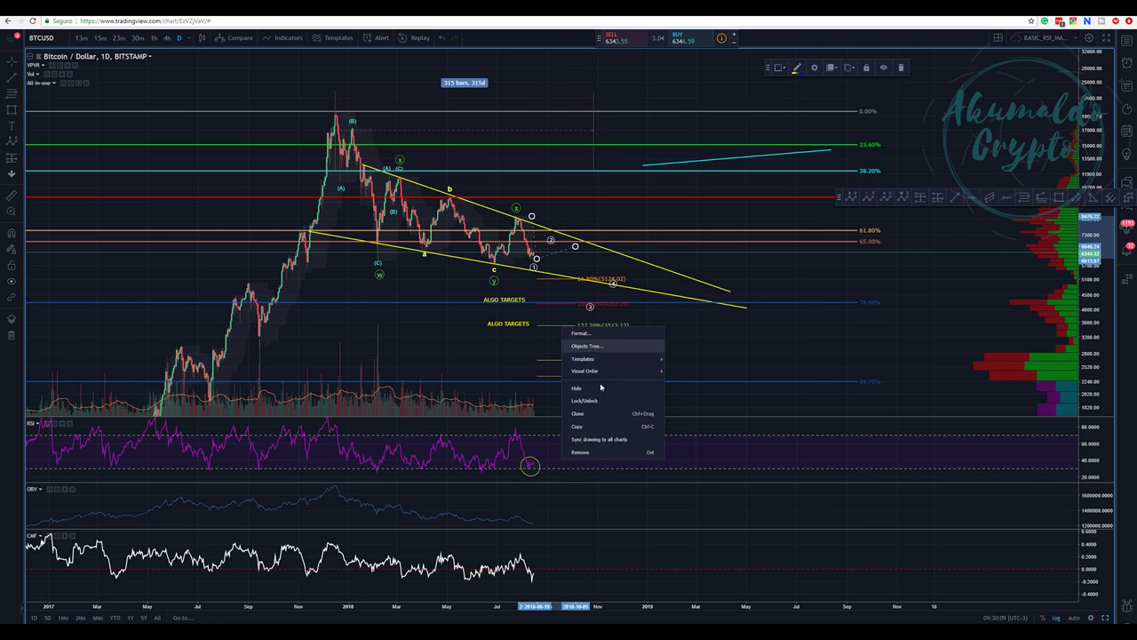
left_click(593, 454)
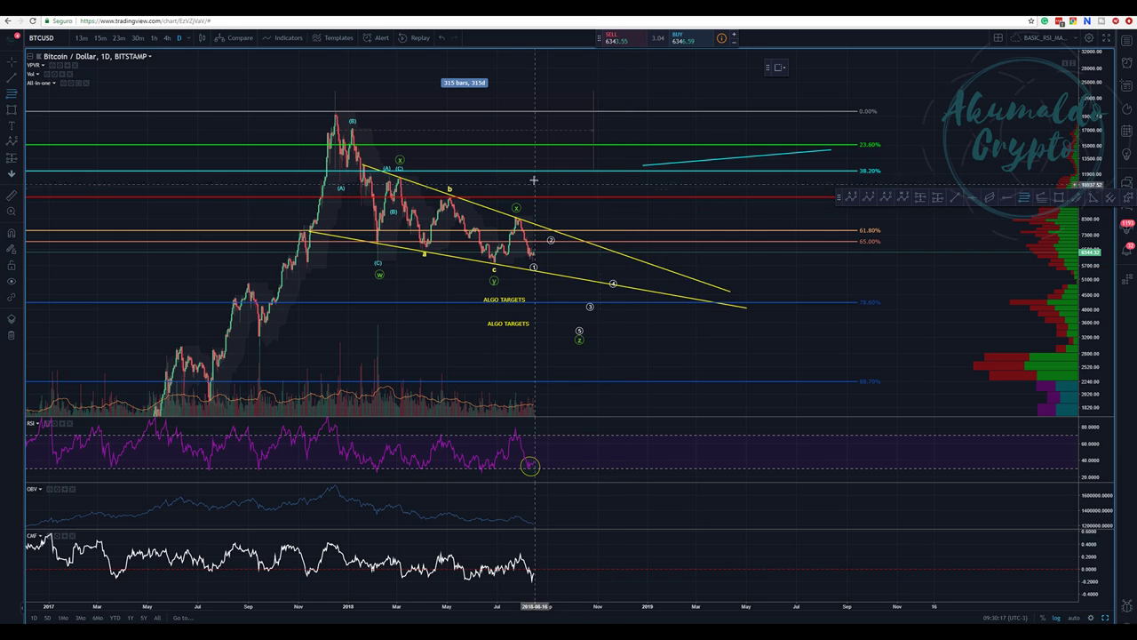
Step: Start a new Fibonacci drawing above the mid-June price action, just below the 38.20% line
left_click(480, 175)
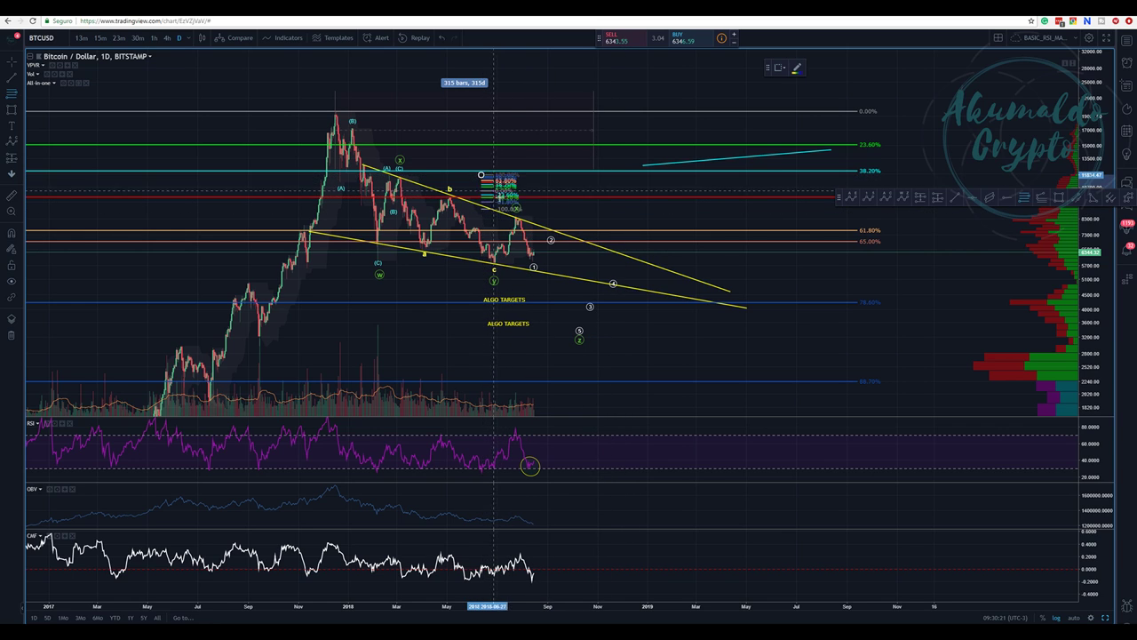
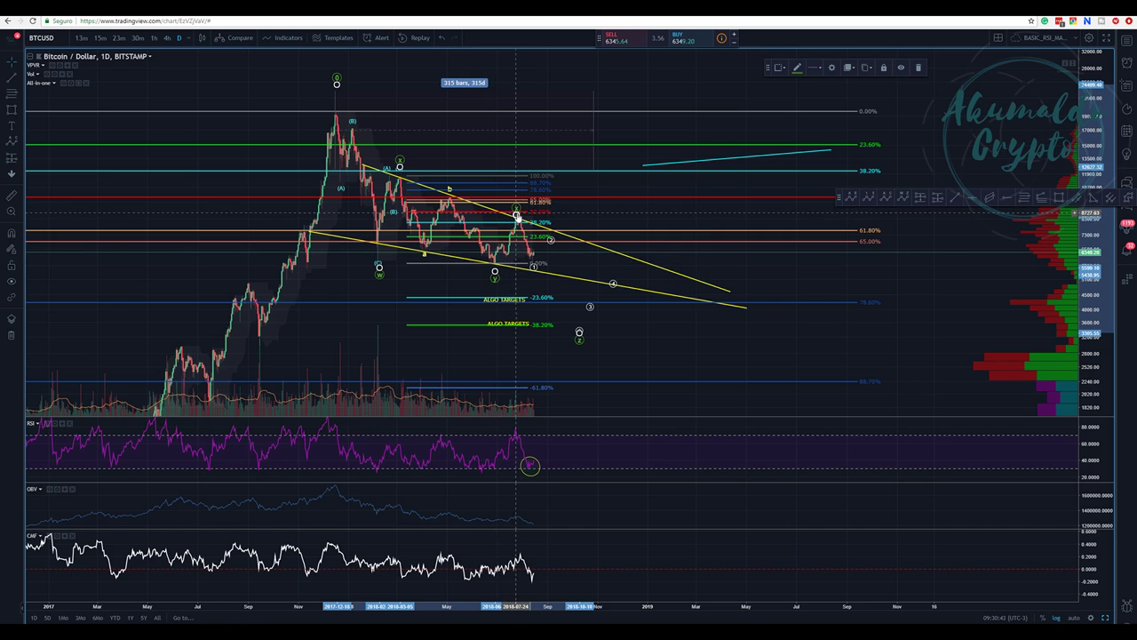
Step: Shift both ALGO TARGETS labels to earlier dates, placing them just above the -23.60% and -38.20% Fibonacci lines
left_click_drag(512, 300, 459, 291)
left_click(550, 313)
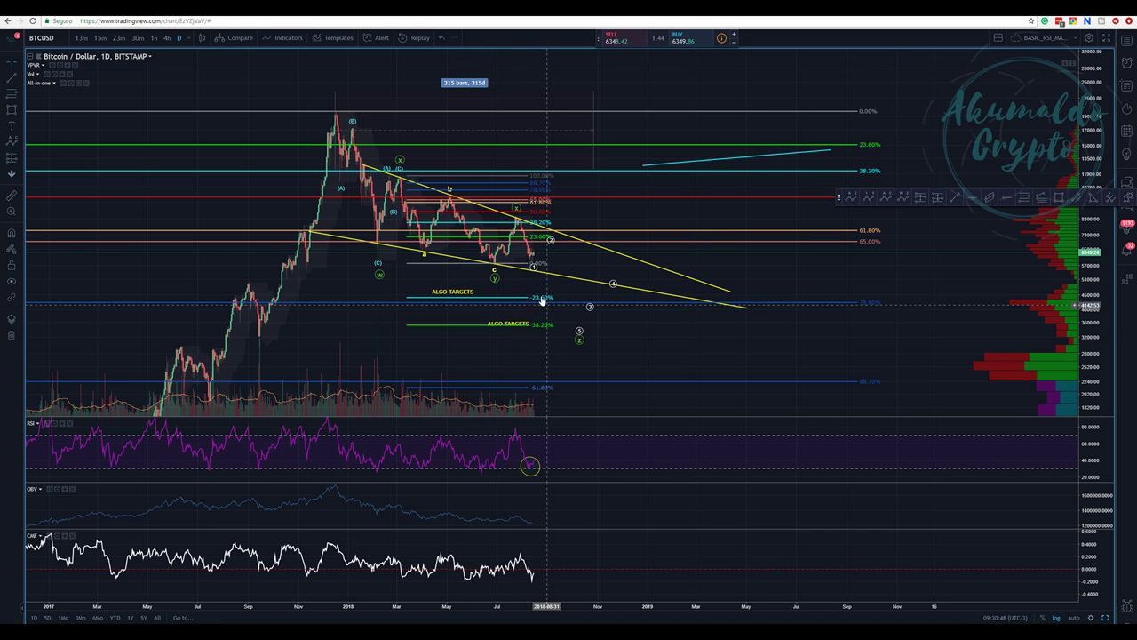
mouse_move(513, 324)
left_mouse_down()
mouse_move(437, 316)
mouse_move(547, 336)
mouse_move(540, 327)
left_mouse_up()
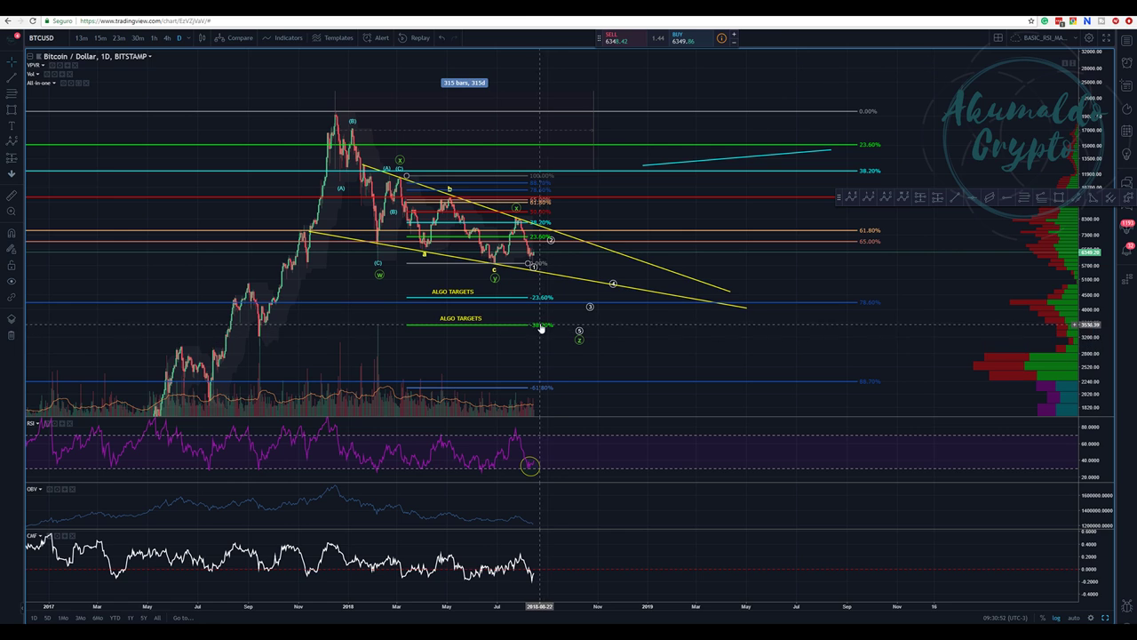
left_click(462, 318)
left_click_drag(462, 319, 458, 319)
left_click(498, 341)
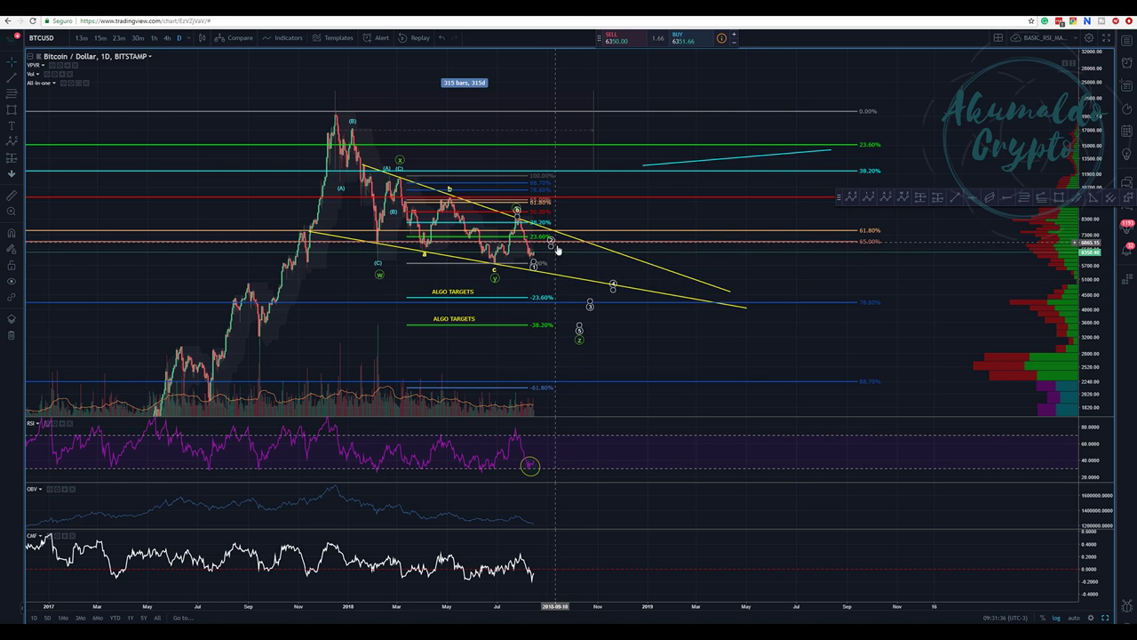
Step: Move the cyan trendline under the recent price lows and extend its earlier end back to early October 2017
mouse_move(726, 159)
left_mouse_down()
mouse_move(610, 256)
mouse_move(563, 262)
mouse_move(545, 250)
left_mouse_up()
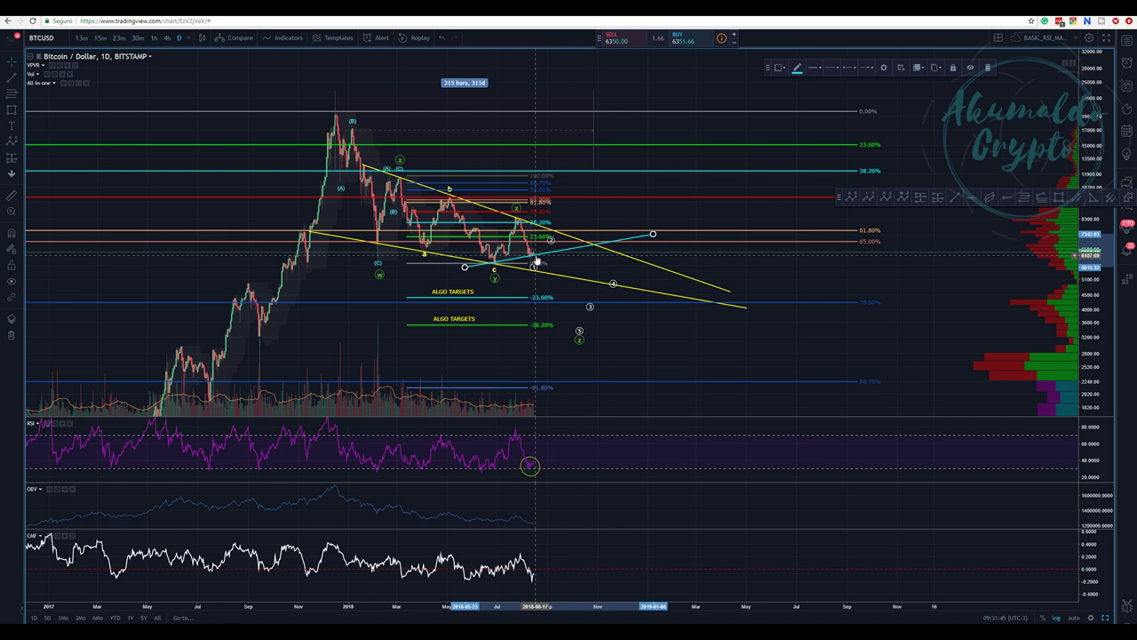
mouse_move(561, 255)
left_mouse_down()
mouse_move(716, 197)
mouse_move(721, 213)
mouse_move(613, 250)
mouse_move(544, 261)
mouse_move(549, 252)
left_mouse_up()
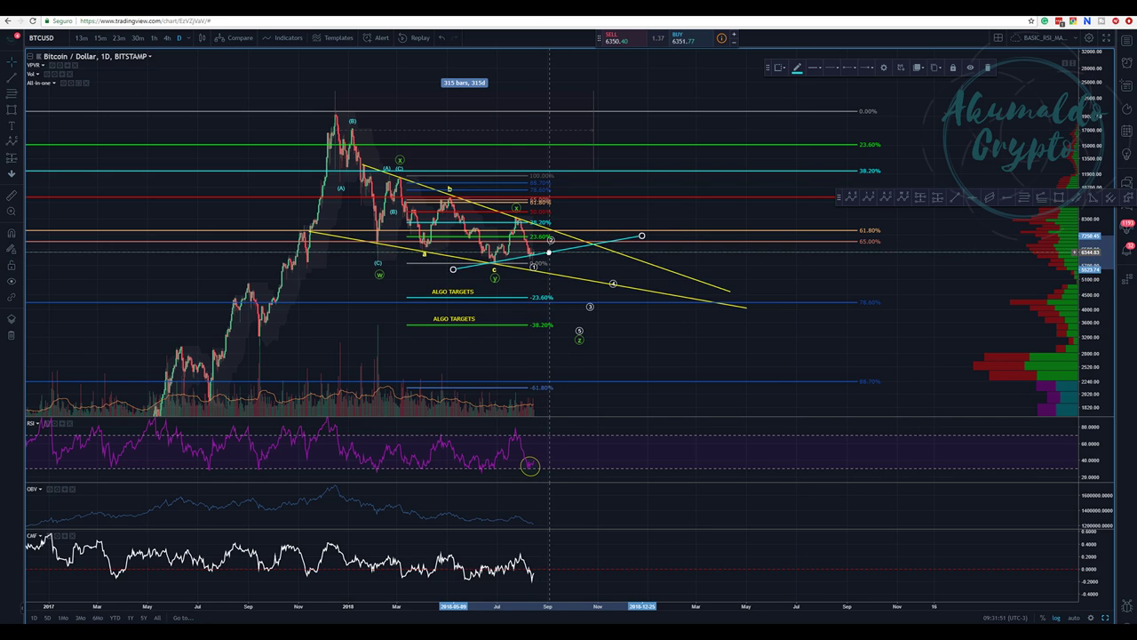
left_click_drag(454, 268, 273, 304)
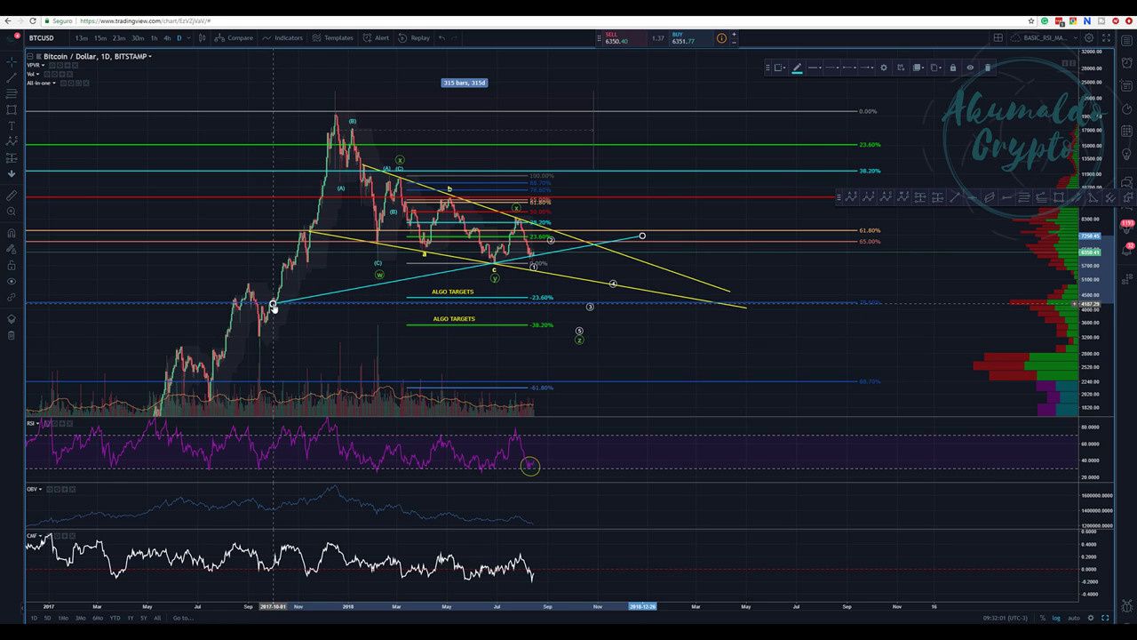
left_click(351, 321)
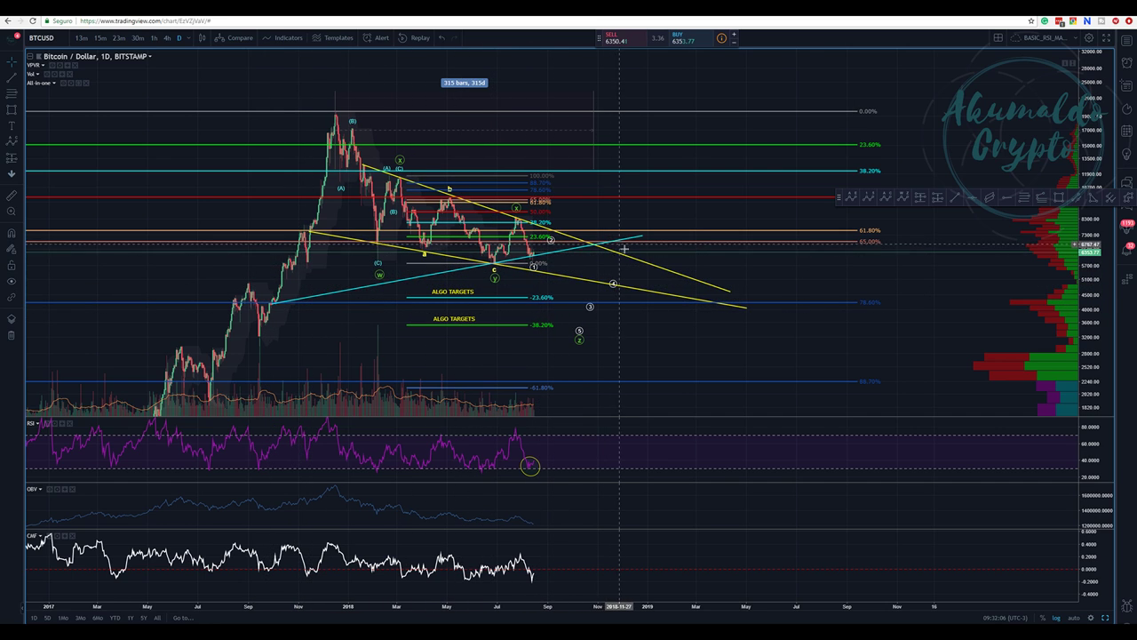
Step: Shift the circled 1 and 2 labels slightly earlier, circled 3 to early October, and circled 5 with green z to late November
left_click(553, 242)
left_click_drag(553, 242, 554, 241)
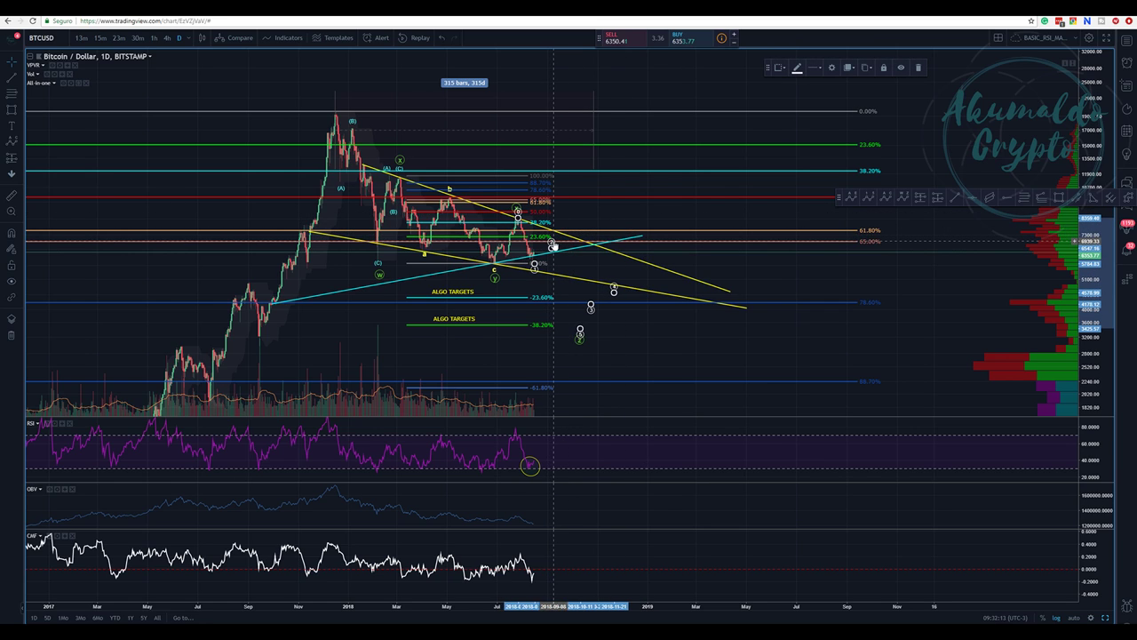
left_click(596, 214)
left_click_drag(552, 244, 548, 244)
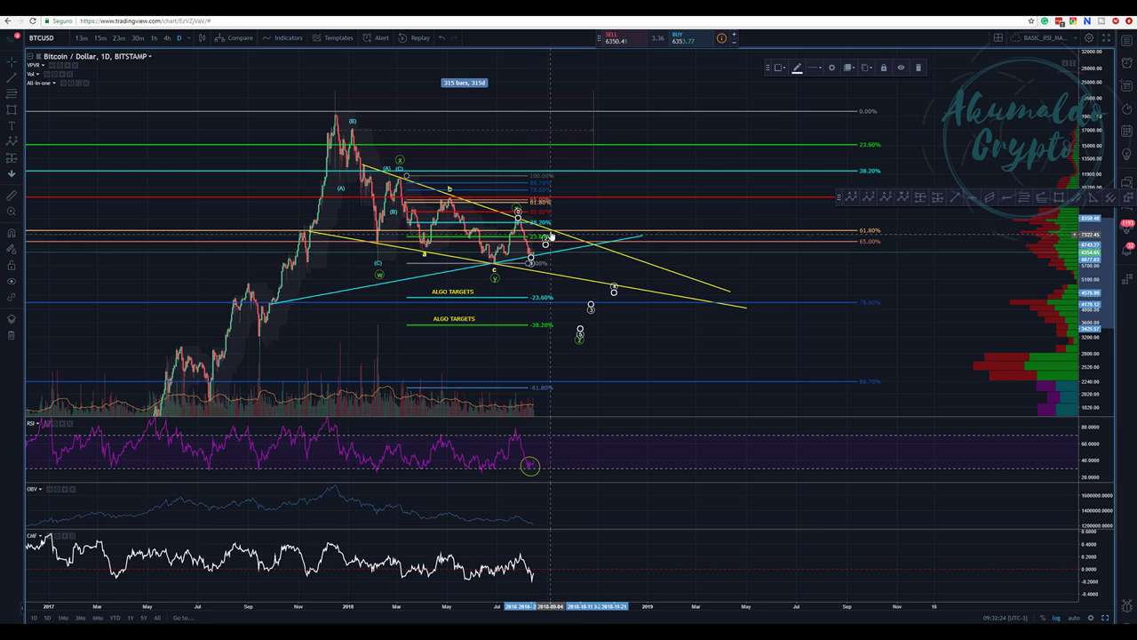
mouse_move(591, 306)
left_mouse_down()
mouse_move(576, 294)
mouse_move(581, 329)
mouse_move(619, 326)
mouse_move(614, 338)
left_mouse_up()
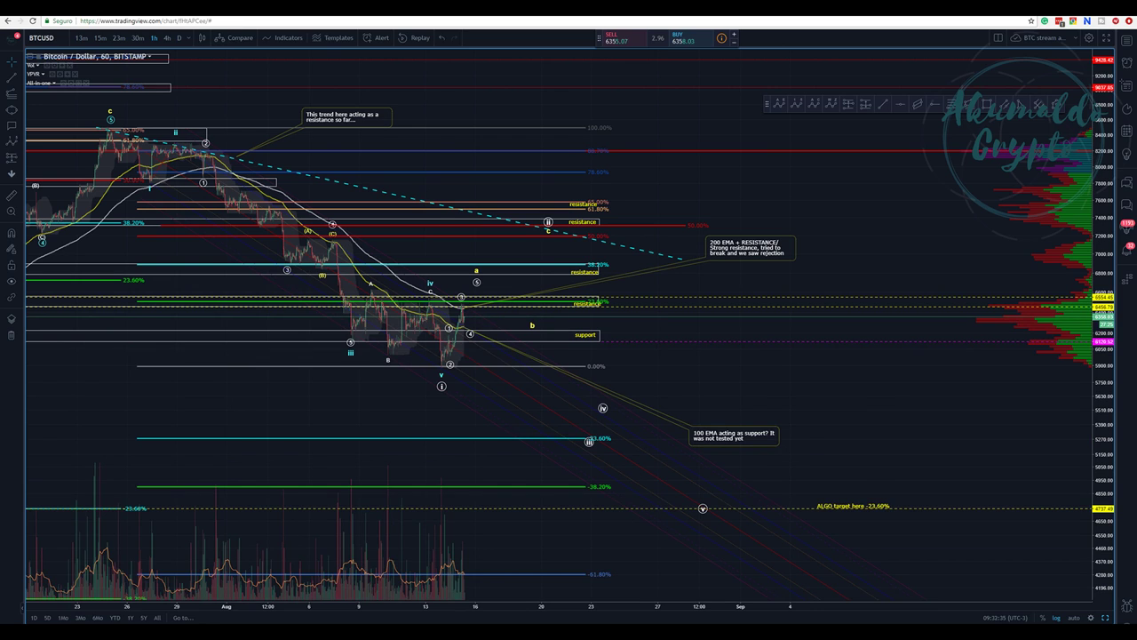
Step: Switch to the hourly chart and fine-tune the cyan iv label above the C top and the circled i label below the mid-August low
scroll(435, 67, "down", 1)
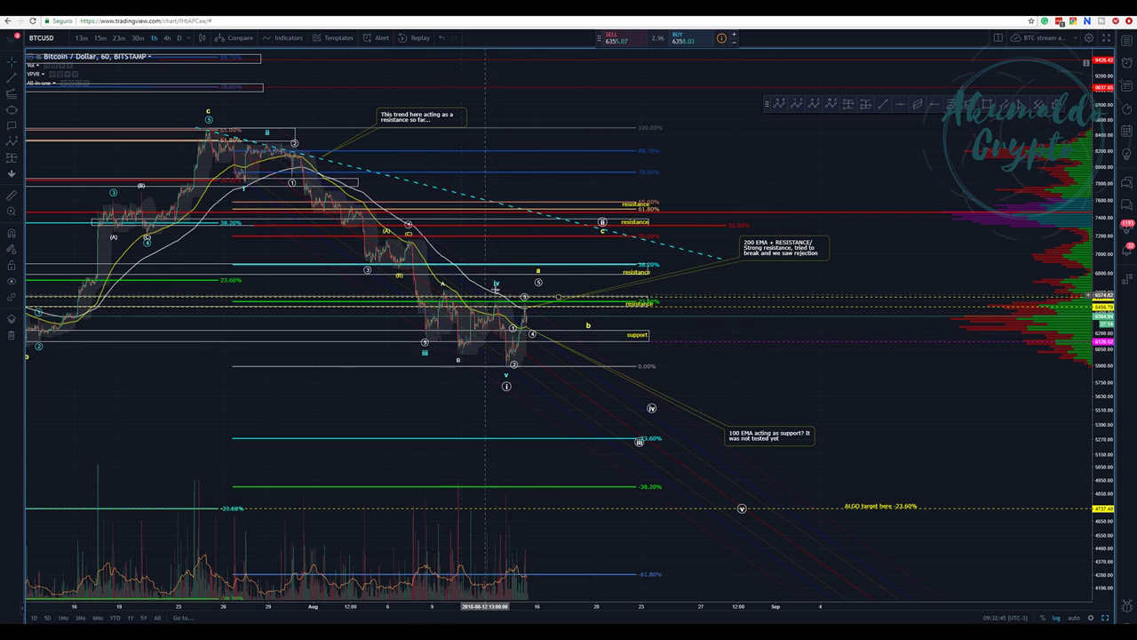
left_click(500, 278)
left_click_drag(495, 281, 498, 285)
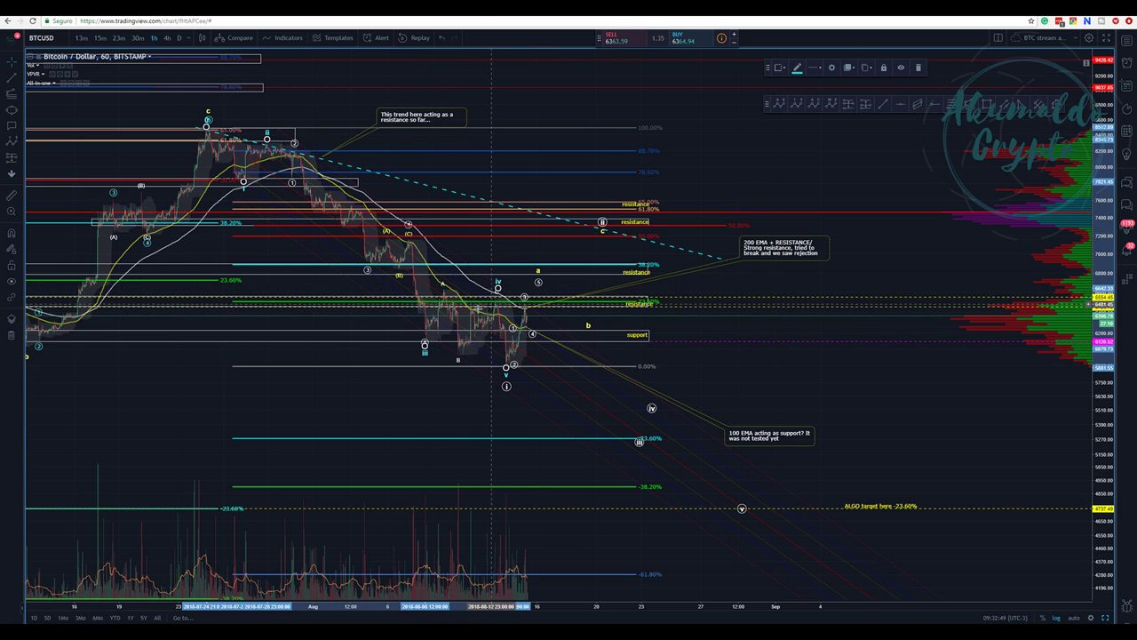
left_click_drag(495, 280, 498, 288)
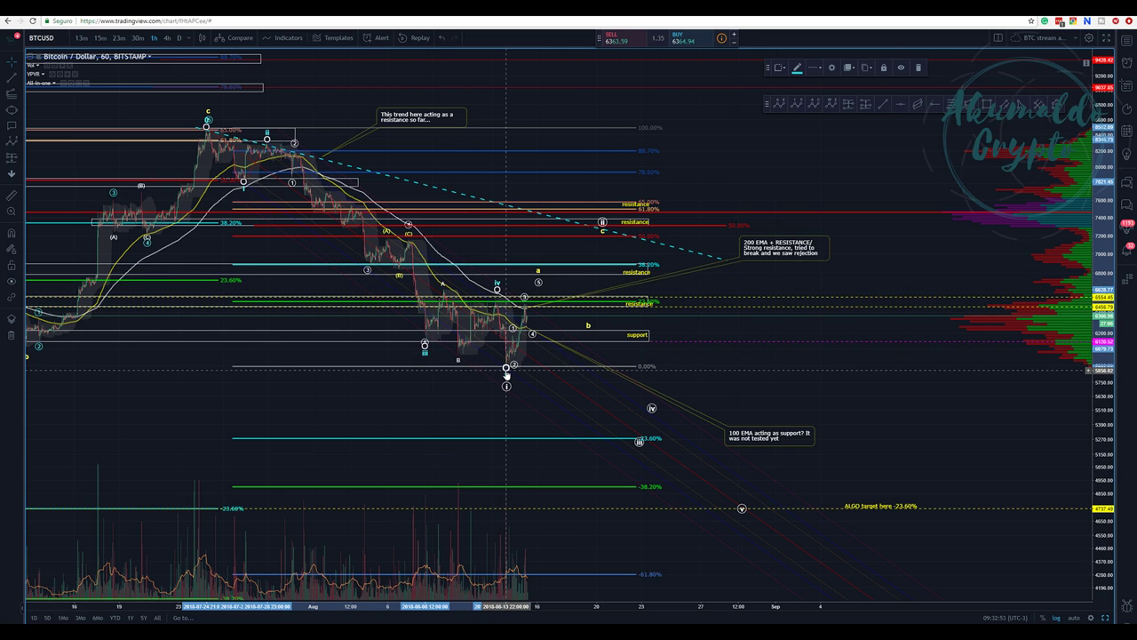
left_click_drag(507, 373, 507, 385)
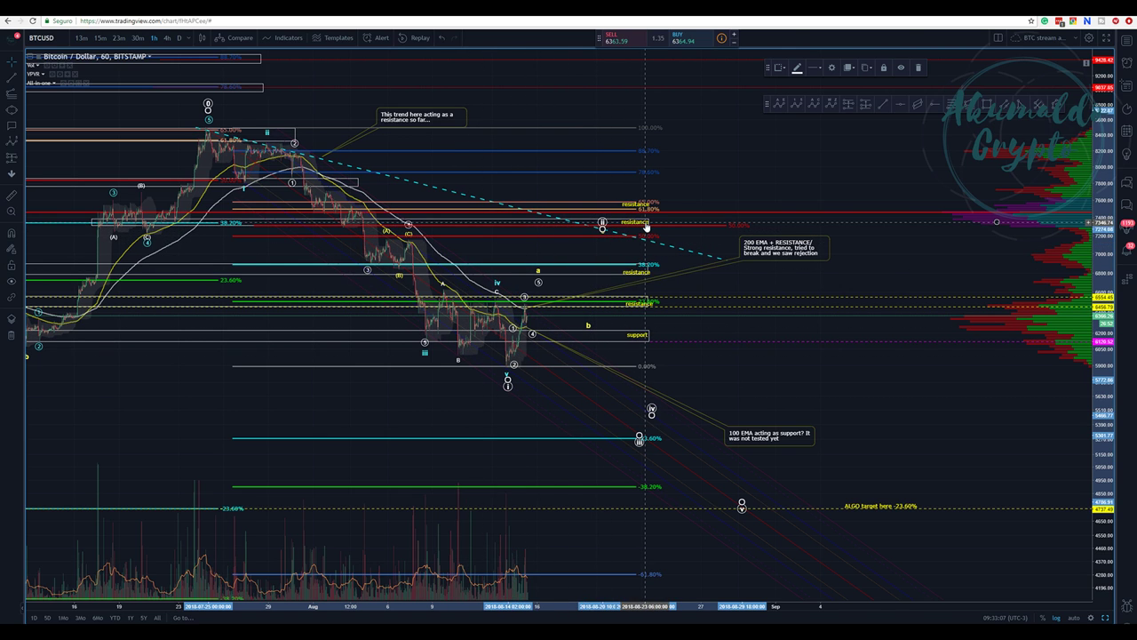
Step: Move the yellow b label slightly earlier and lower, just above the support zone
scroll(523, 368, "up", 2)
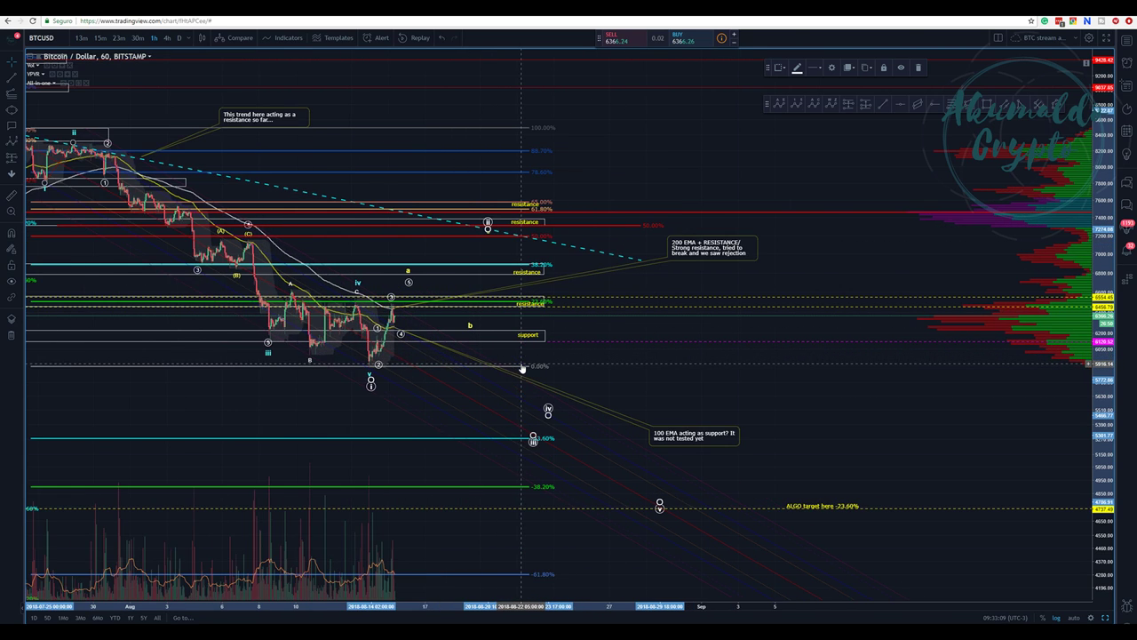
scroll(522, 368, "up", 2)
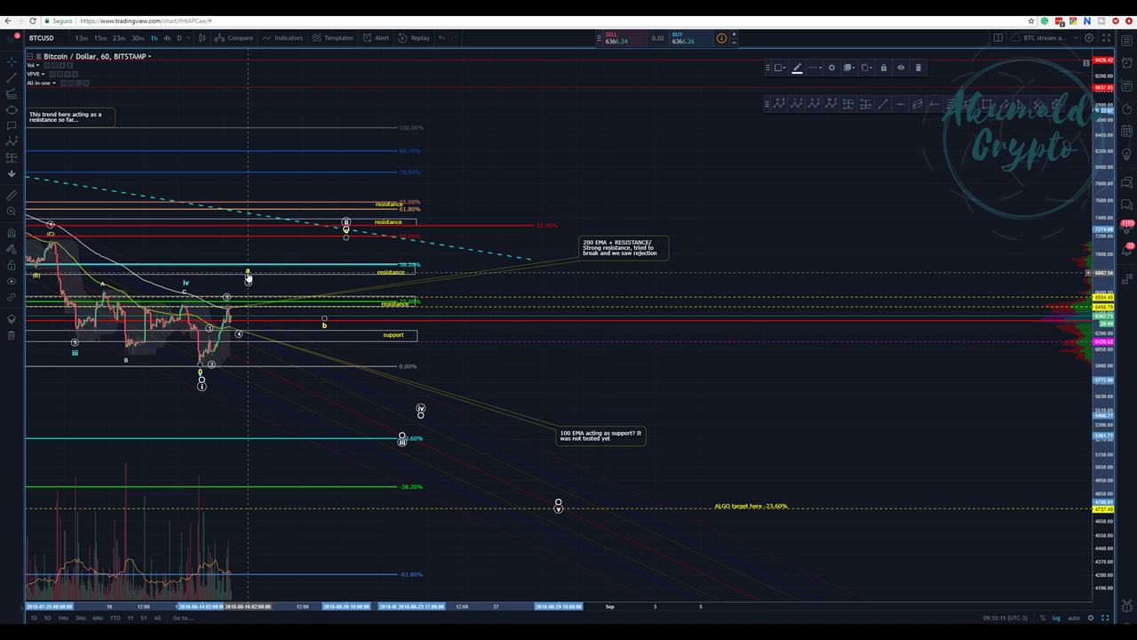
left_click_drag(325, 319, 319, 322)
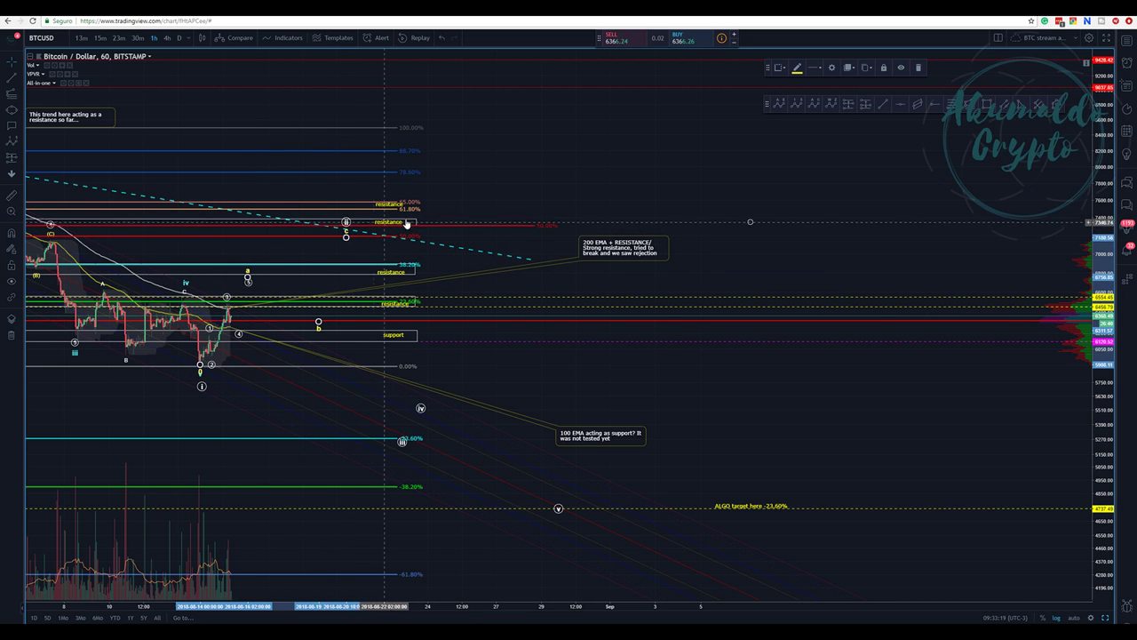
left_click(524, 180)
left_click_drag(524, 180, 671, 166)
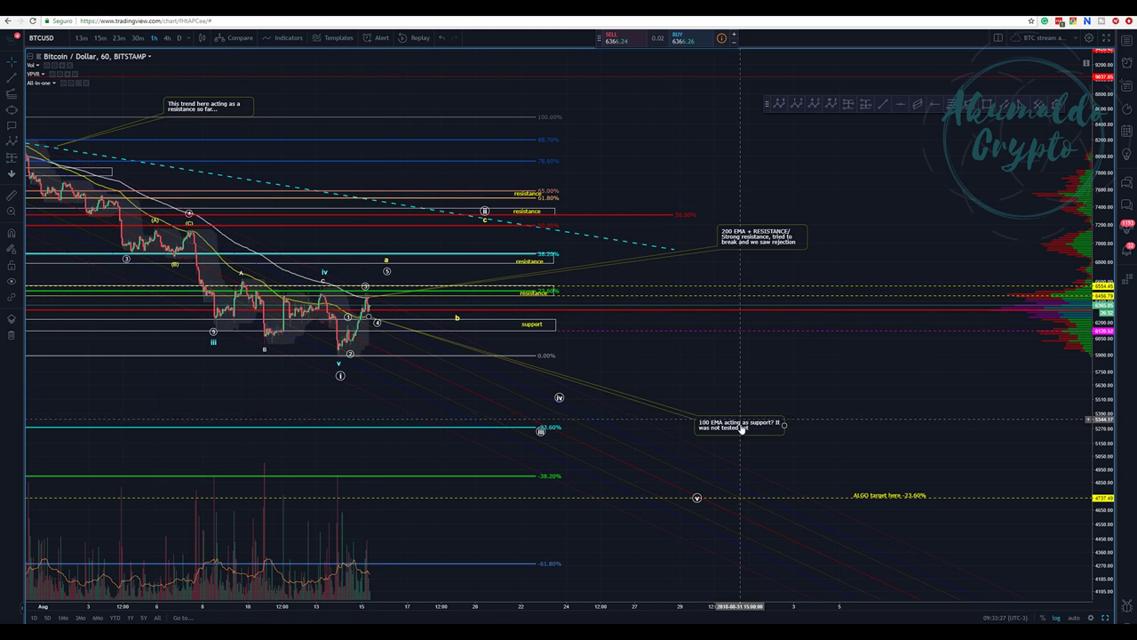
Step: Reposition the circled iii label near the -23.60% level slightly later and the circled iv label slightly earlier
left_click(364, 320)
left_click_drag(294, 397, 368, 390)
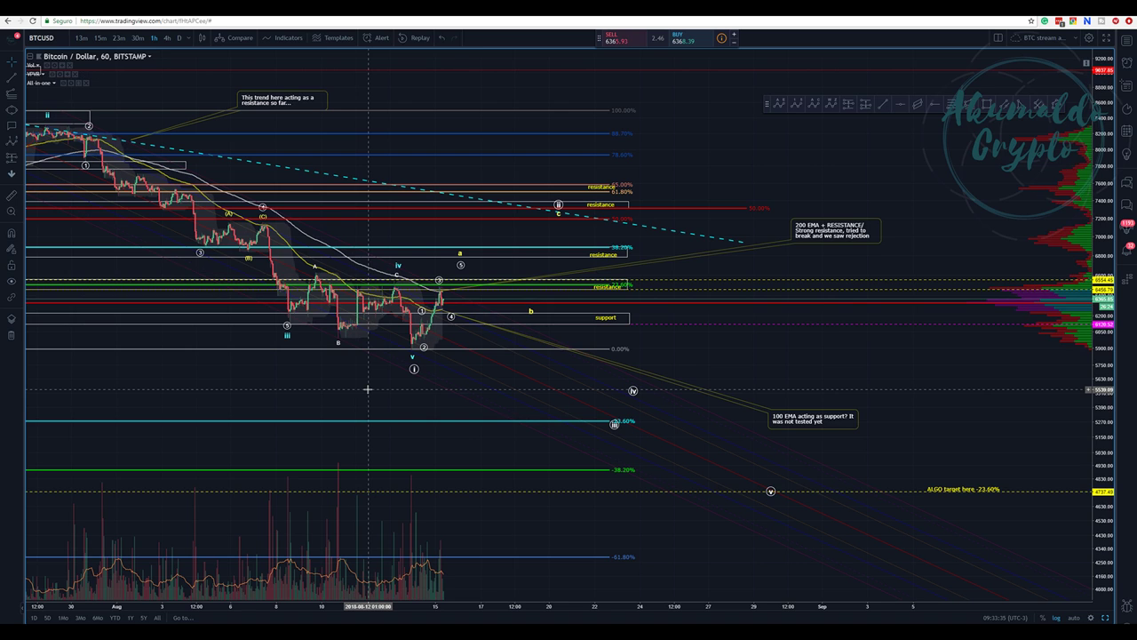
scroll(368, 388, "down", 2)
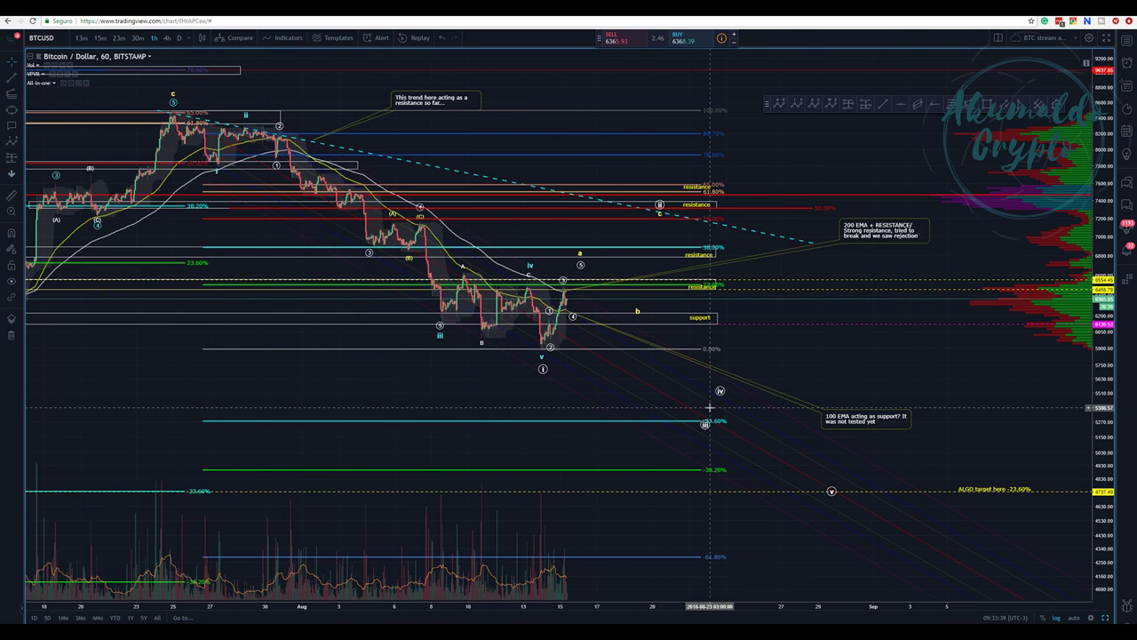
mouse_move(704, 426)
left_mouse_down()
mouse_move(714, 426)
mouse_move(708, 388)
left_mouse_up()
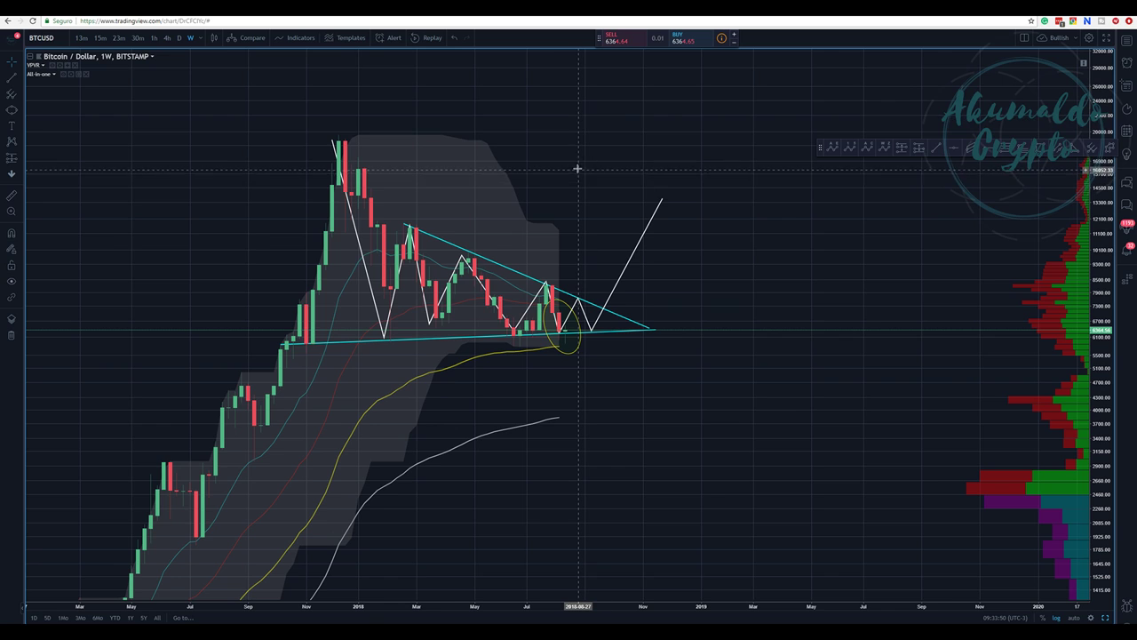
Step: Switch to the weekly chart and adjust the white zigzag's final peak and low to the upper and lower cyan triangle lines
left_click_drag(577, 167, 452, 139)
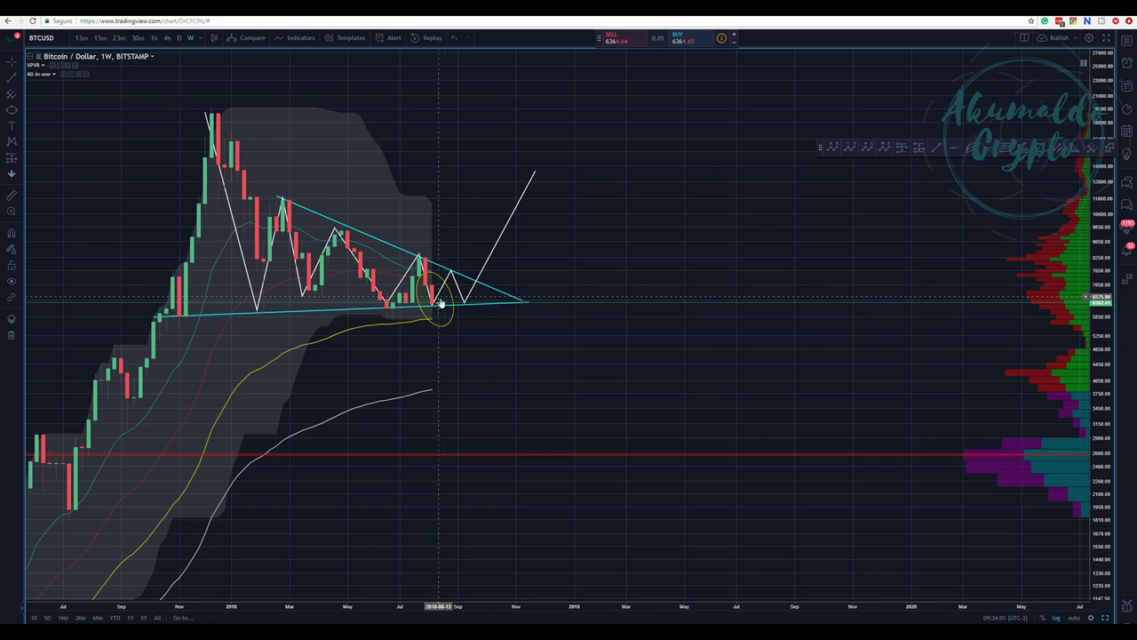
left_click(452, 276)
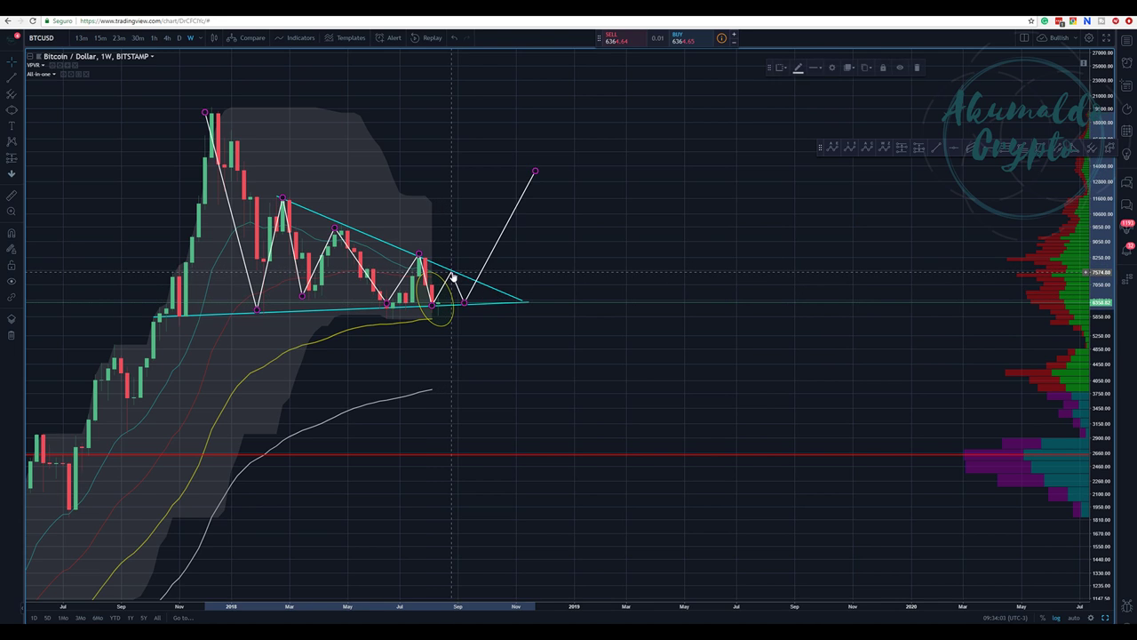
left_click_drag(442, 276, 451, 284)
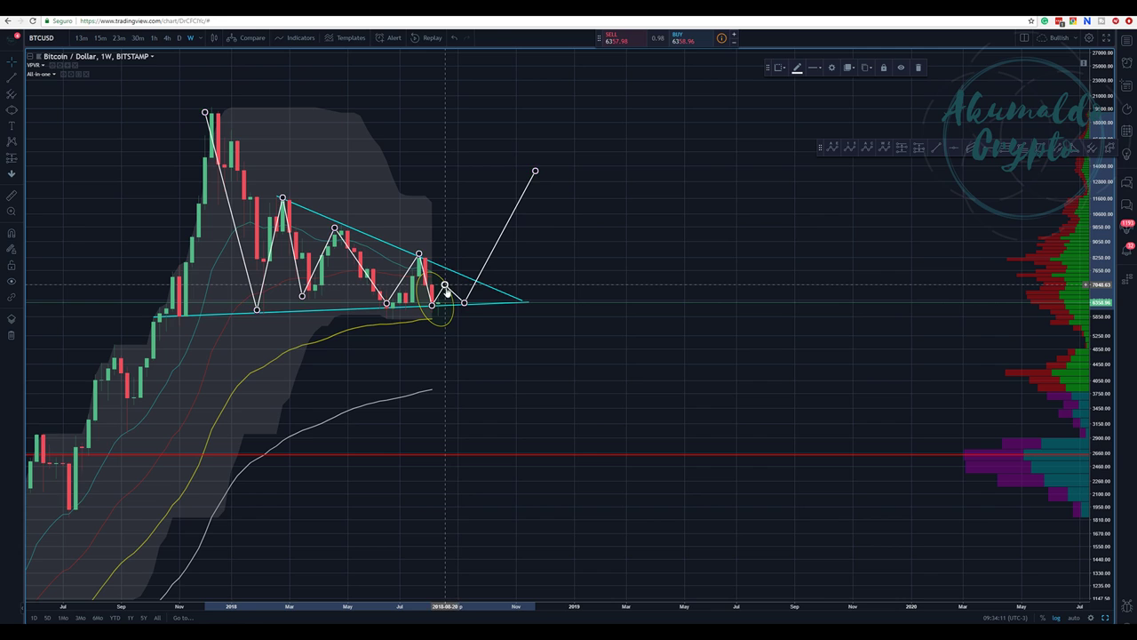
left_click_drag(463, 302, 451, 270)
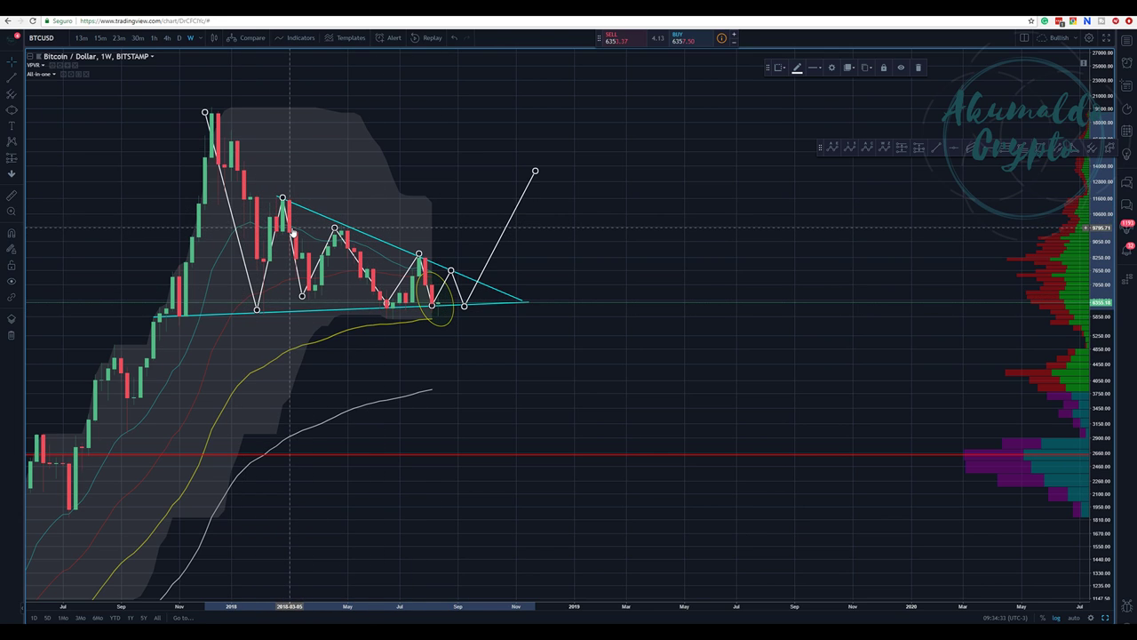
Step: Open the All-in-one indicator's style settings and show EMA 1 and EMA 2 with thicker lines
left_click(73, 76)
left_click(444, 174)
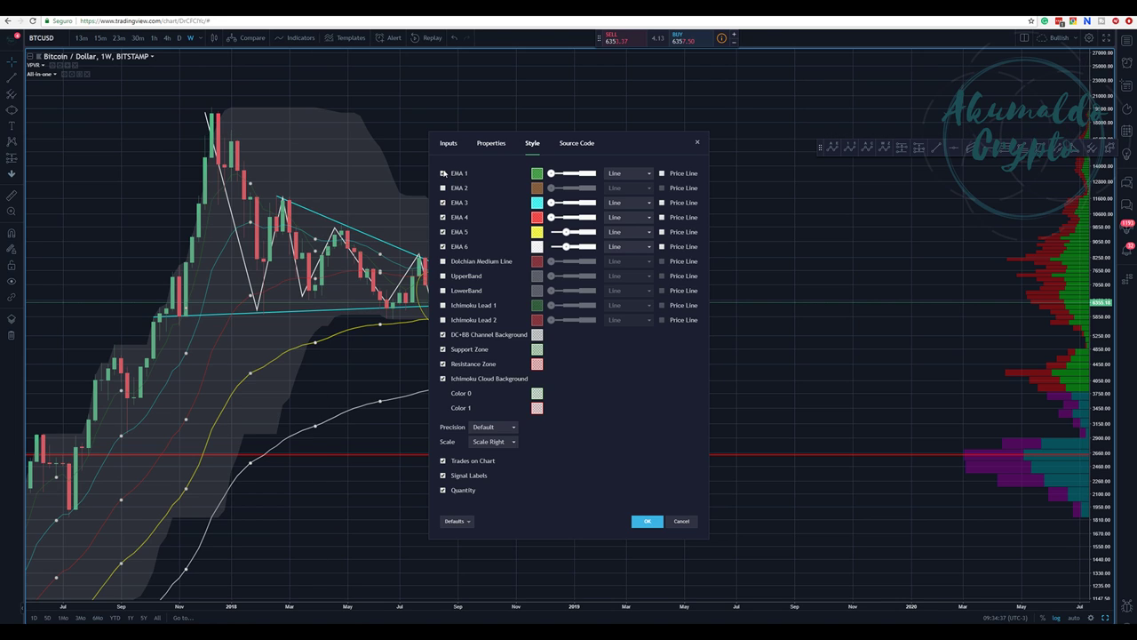
left_click_drag(524, 137, 621, 123)
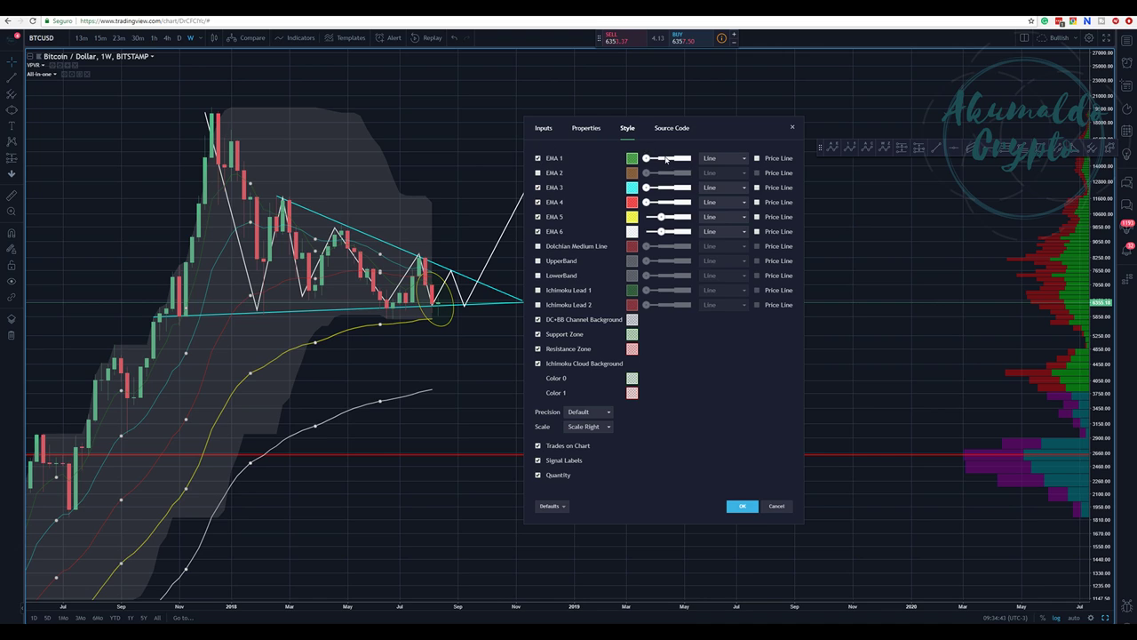
left_click(539, 173)
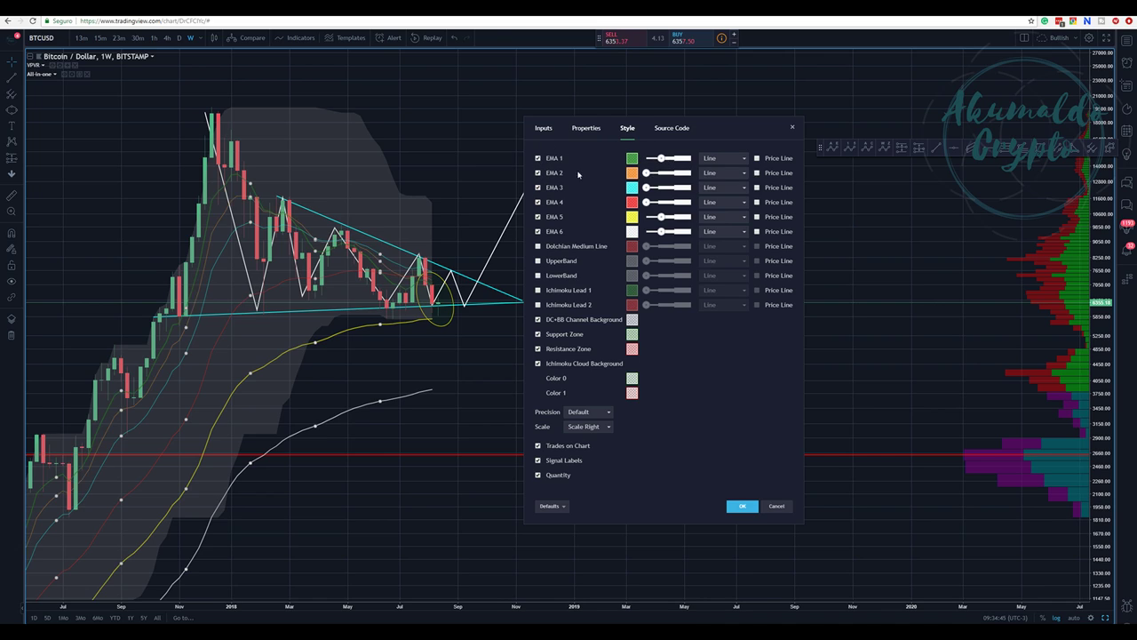
left_click(660, 173)
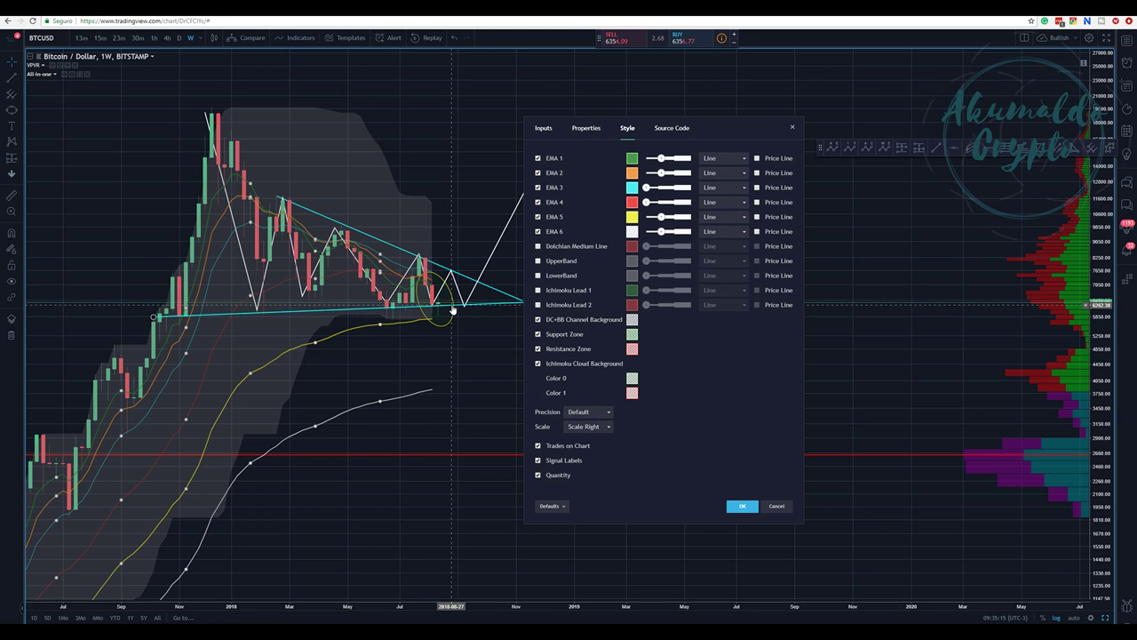
Step: Hide EMA 1, EMA 2 and EMA 3, thicken the EMA 4 line, and apply the indicator settings
left_click(454, 289)
left_click(538, 158)
left_click(538, 172)
left_click(537, 187)
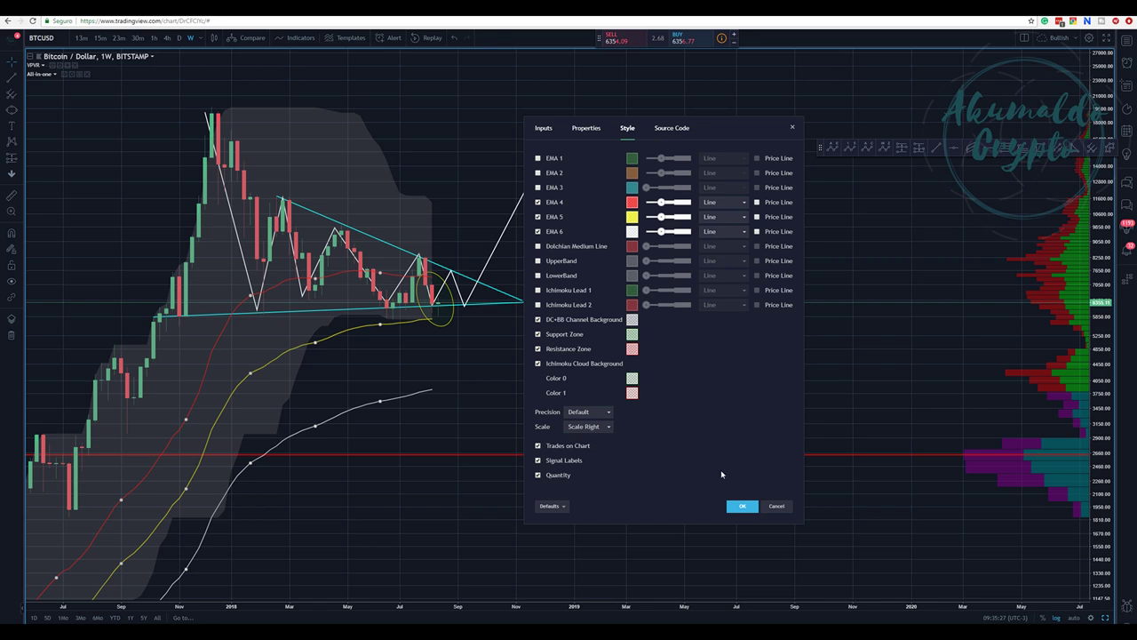
left_click(743, 508)
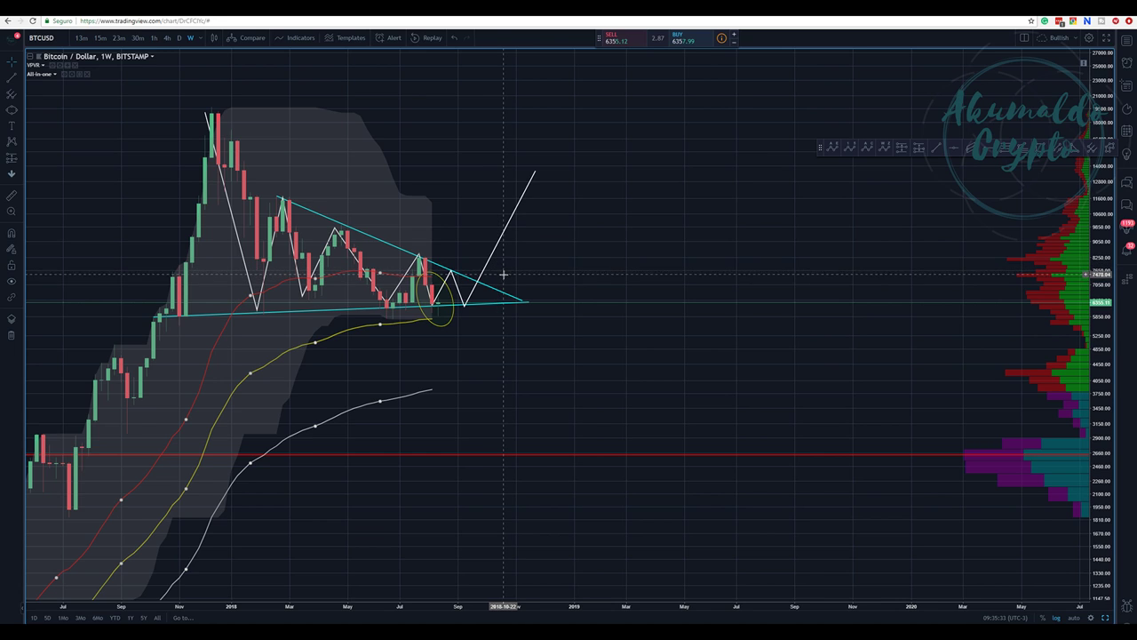
Step: Lower the white zigzag's final peak near the red EMA and move it slightly earlier, to the second half of August
left_click(452, 281)
left_click_drag(451, 281, 444, 280)
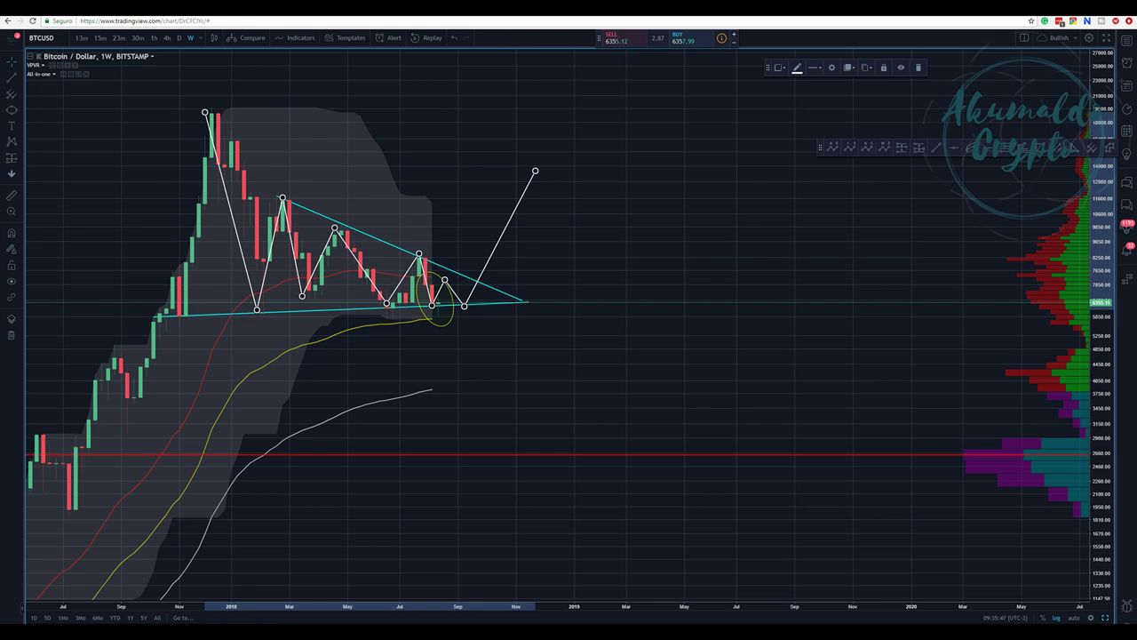
Step: Return to the hourly chart and nudge the circled 4 label slightly earlier and higher beside the latest candles
left_click(235, 11)
scroll(370, 113, "up", 2)
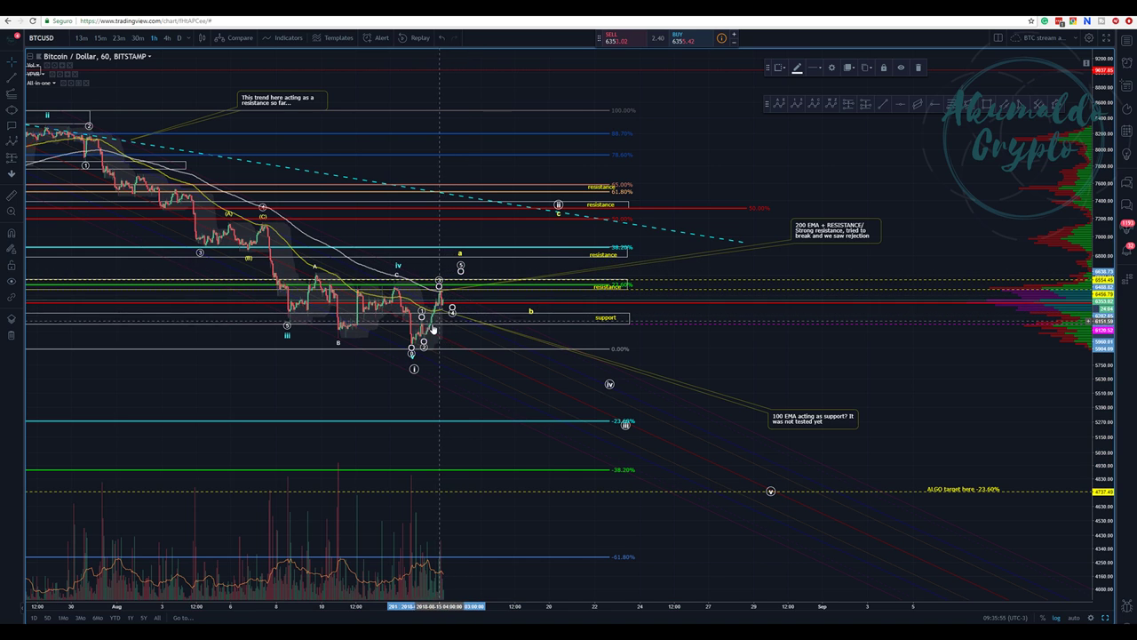
left_click(335, 342)
left_click(450, 311)
left_click_drag(450, 309, 451, 306)
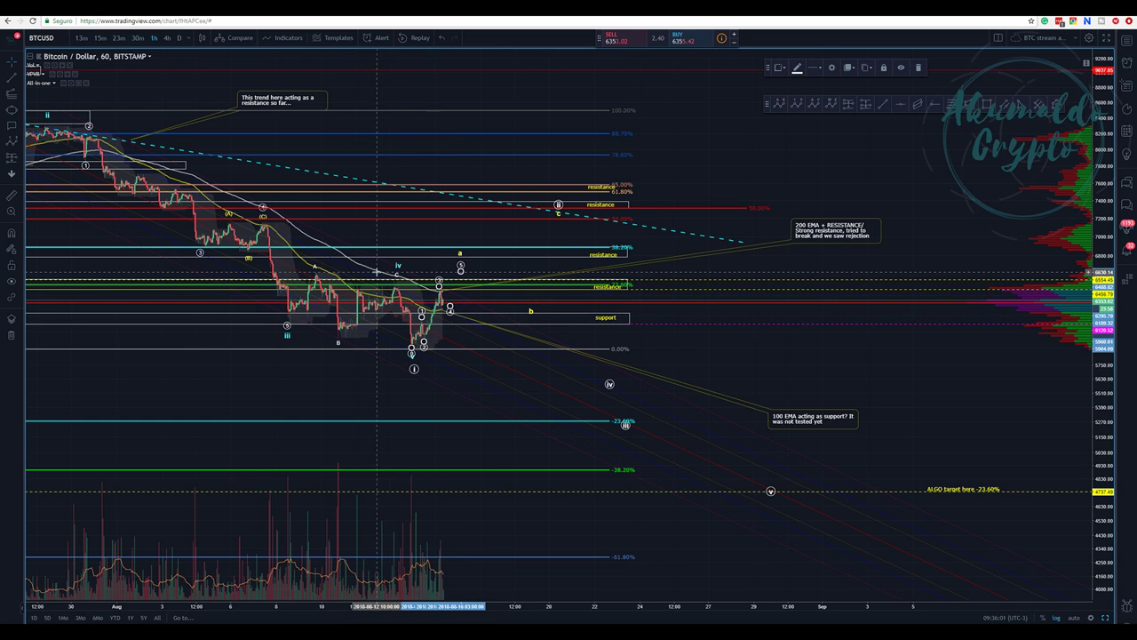
Step: Draw a Fibonacci retracement from the circled 2 low level up to the circled 3 high, with its lower anchor slightly earlier beneath the latest candles
left_click(952, 104)
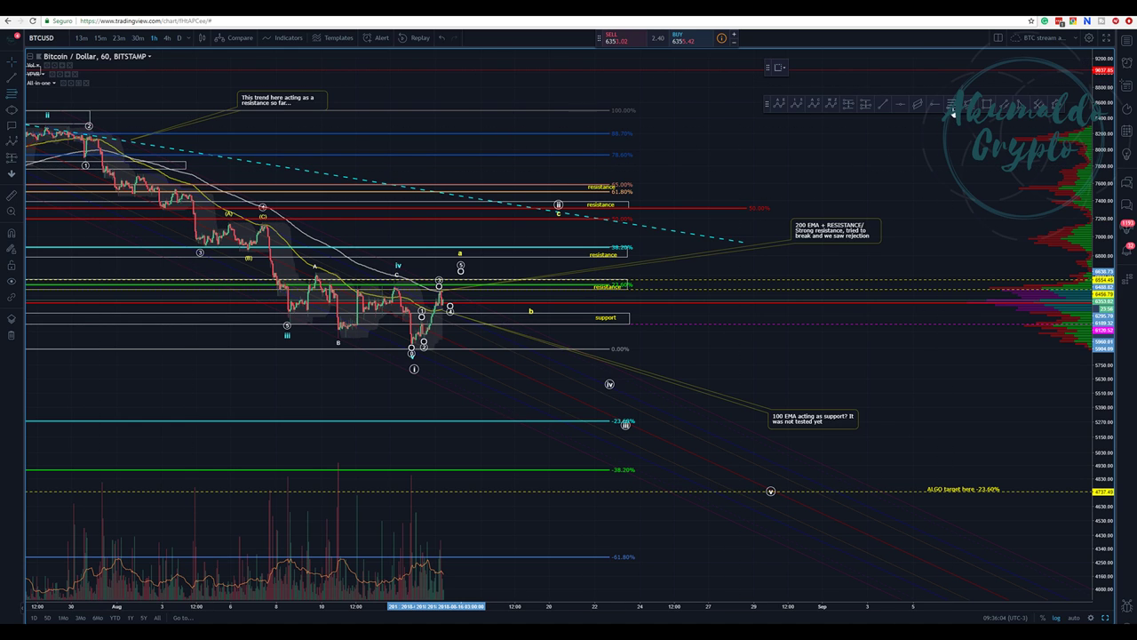
left_click(441, 338)
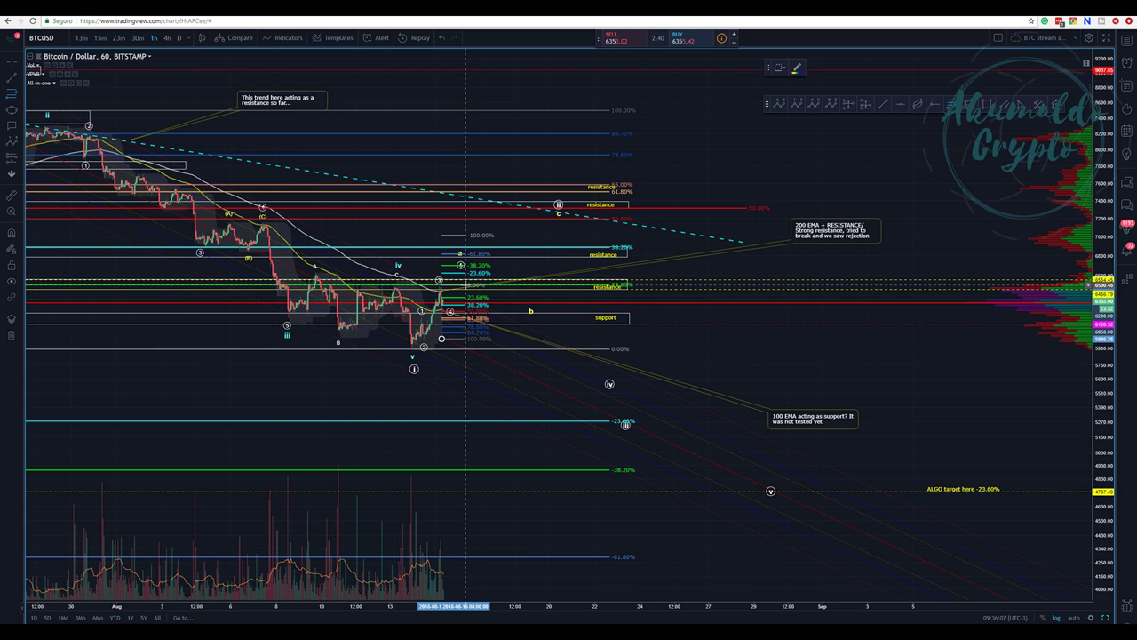
left_click(471, 286)
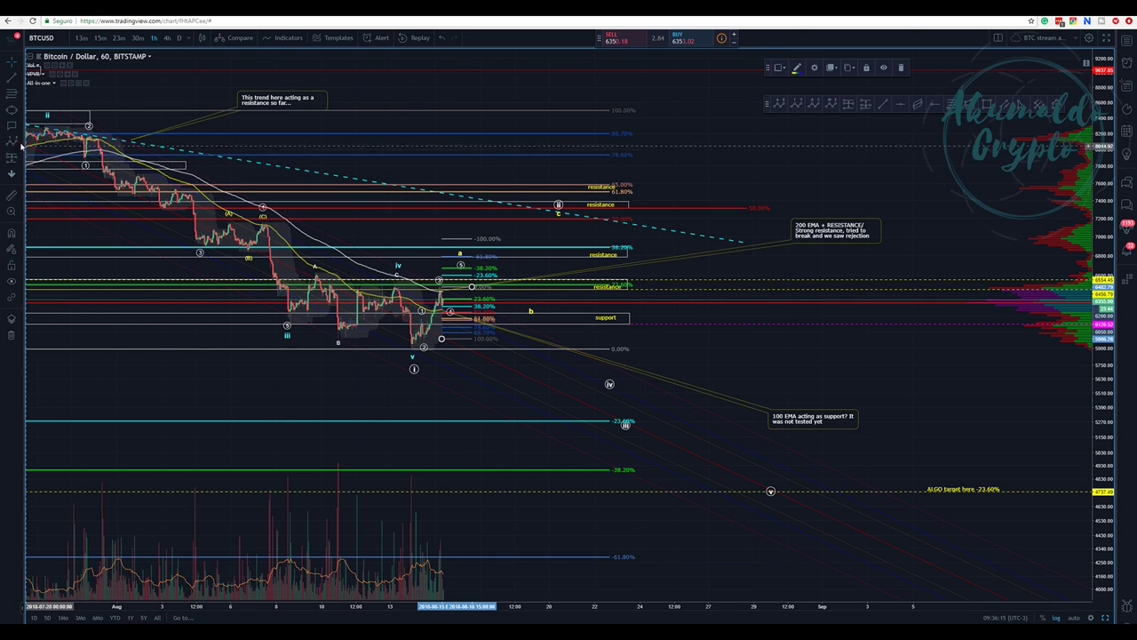
left_click(10, 213)
left_click_drag(382, 231, 561, 399)
scroll(517, 372, "down", 3)
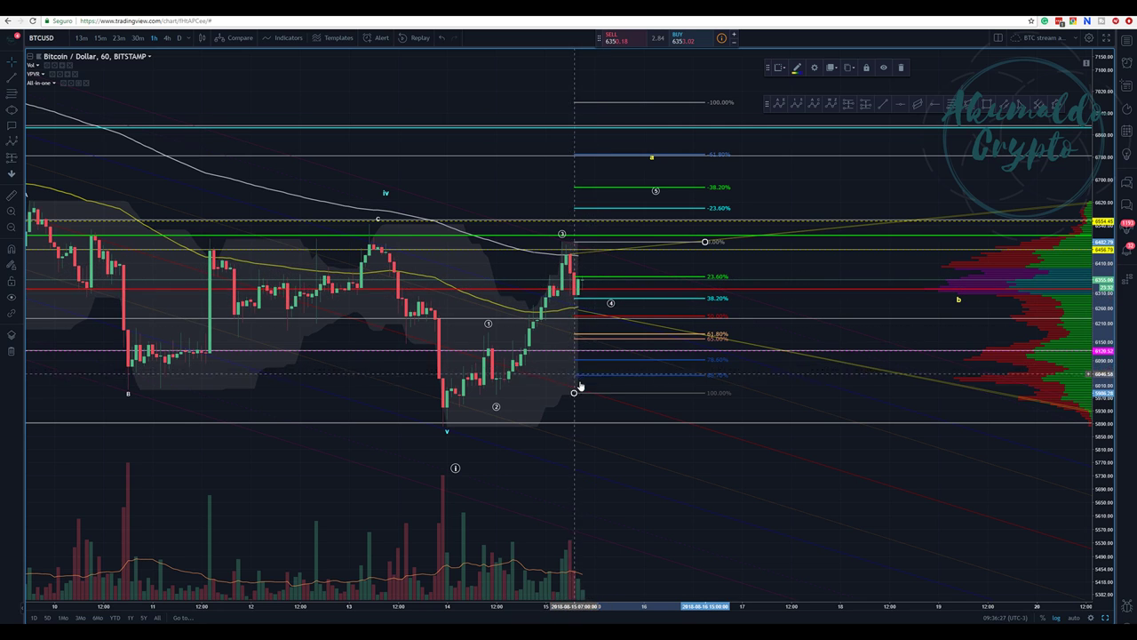
left_click_drag(574, 393, 570, 393)
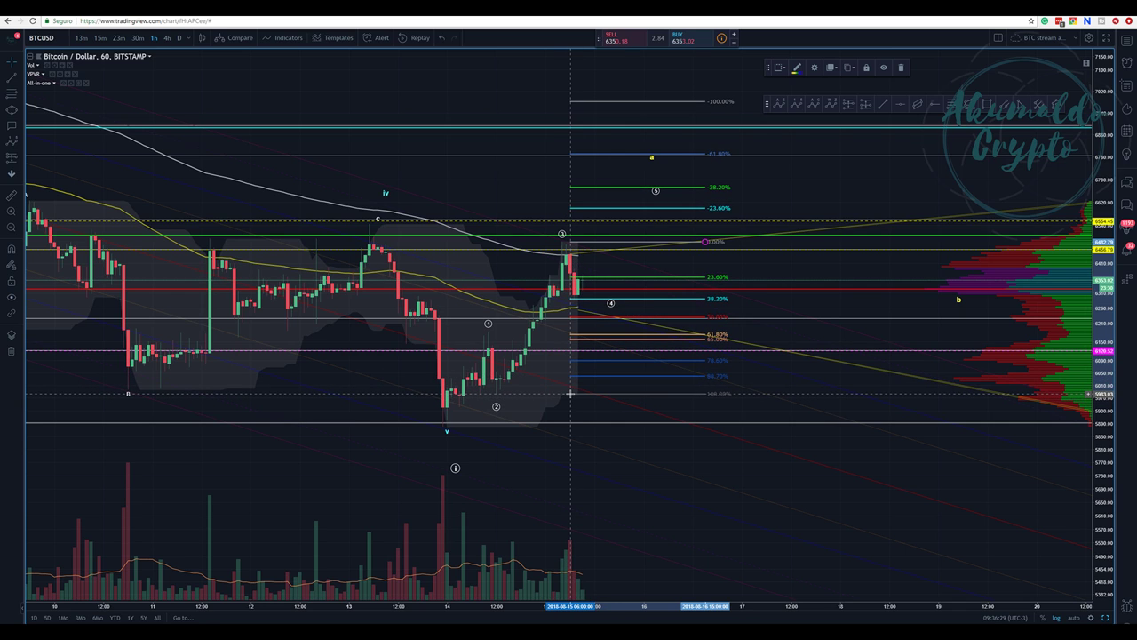
Step: Nudge the circled 2 label up toward its low and raise the circled 5 label to the -61.80% Fibonacci level
left_click_drag(496, 405, 500, 394)
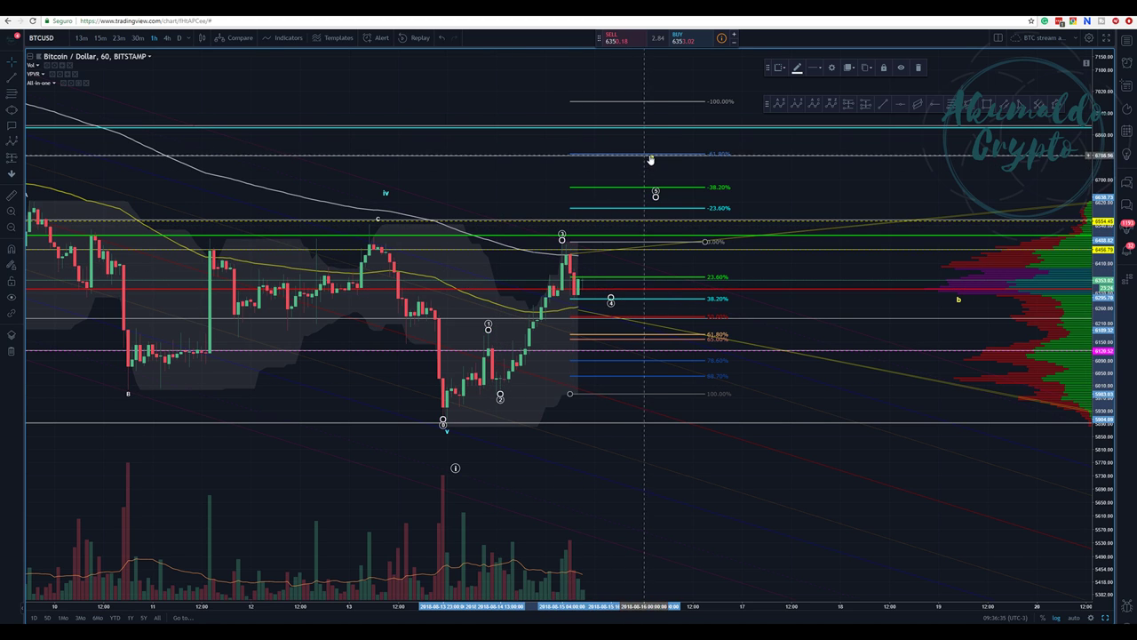
left_click_drag(655, 193, 643, 160)
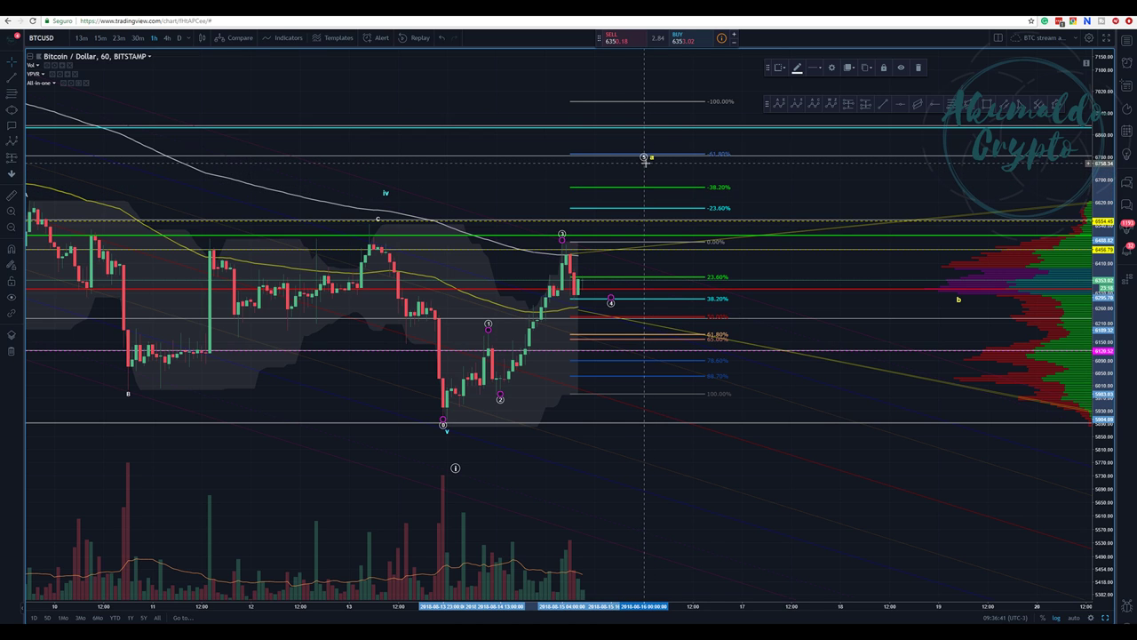
Step: Align the yellow a label directly under circled 5, and move the yellow b label slightly earlier and higher, to 19 August
left_click_drag(651, 163, 642, 163)
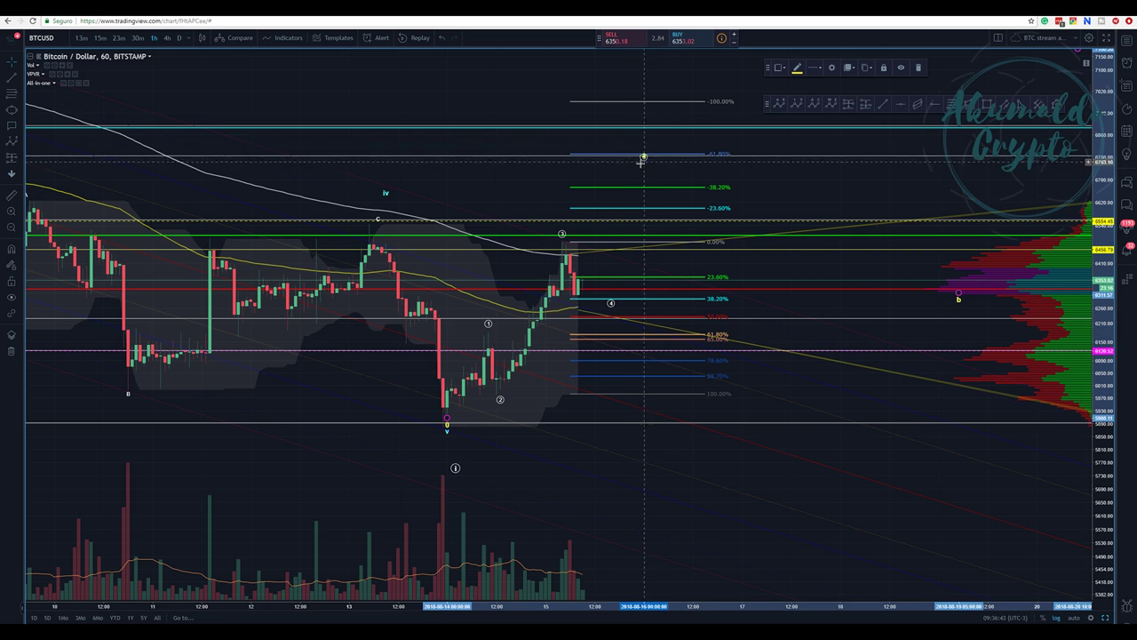
left_click(641, 162)
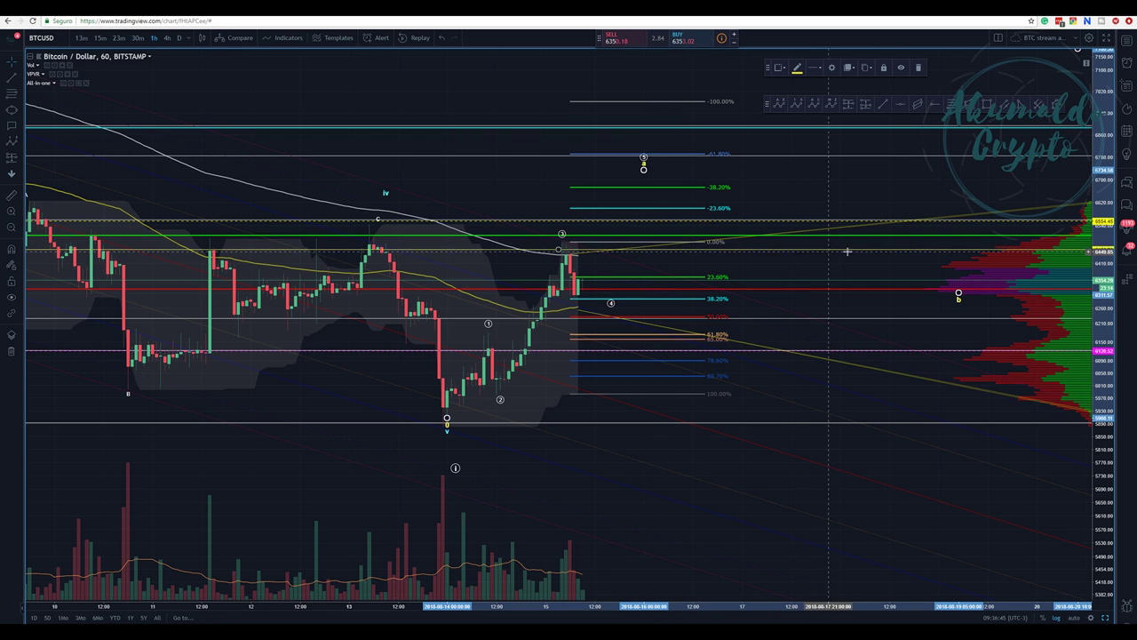
left_click_drag(958, 293, 939, 283)
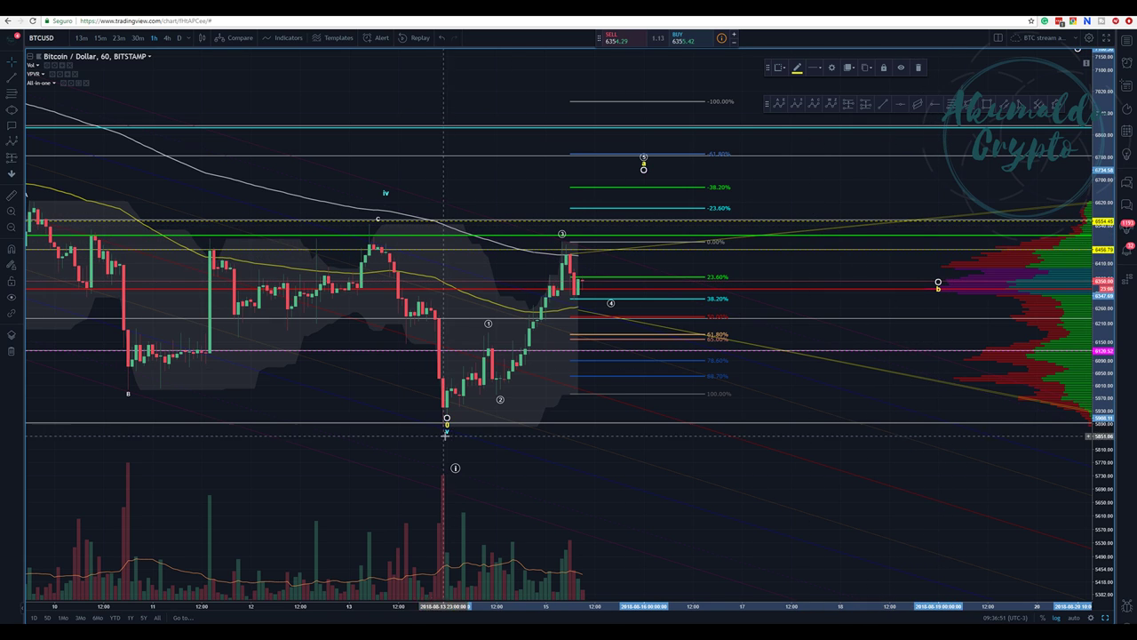
Step: Shift the yellow b label later to about 20 August and the yellow c label to 22 August near the dashed trendline
left_click(13, 231)
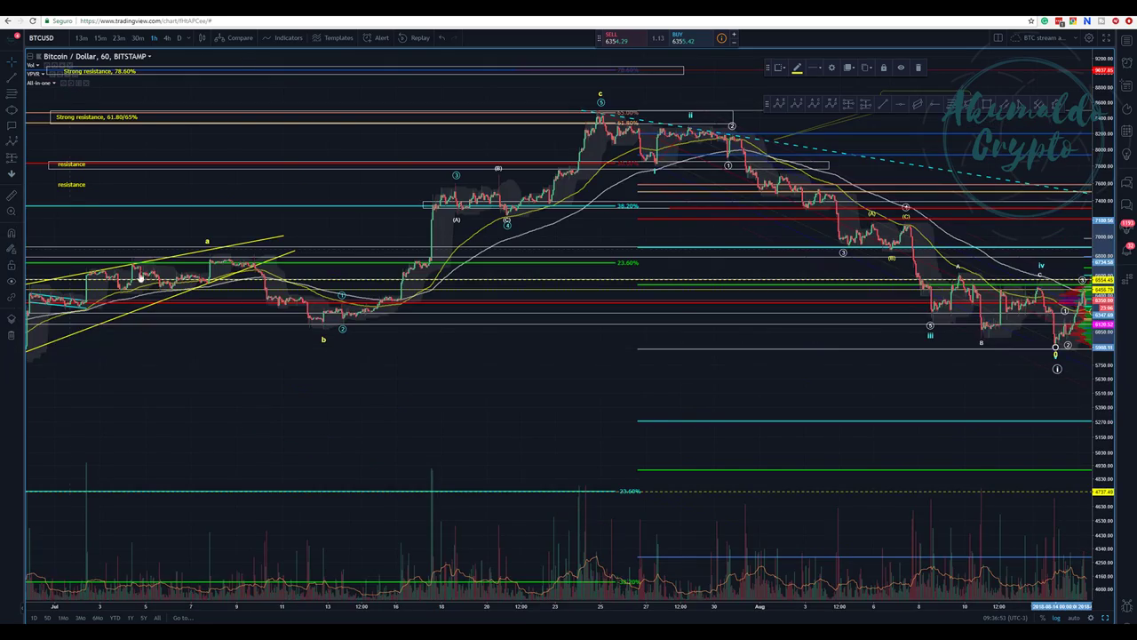
mouse_move(474, 359)
left_mouse_down()
mouse_move(74, 365)
mouse_move(18, 381)
left_mouse_up()
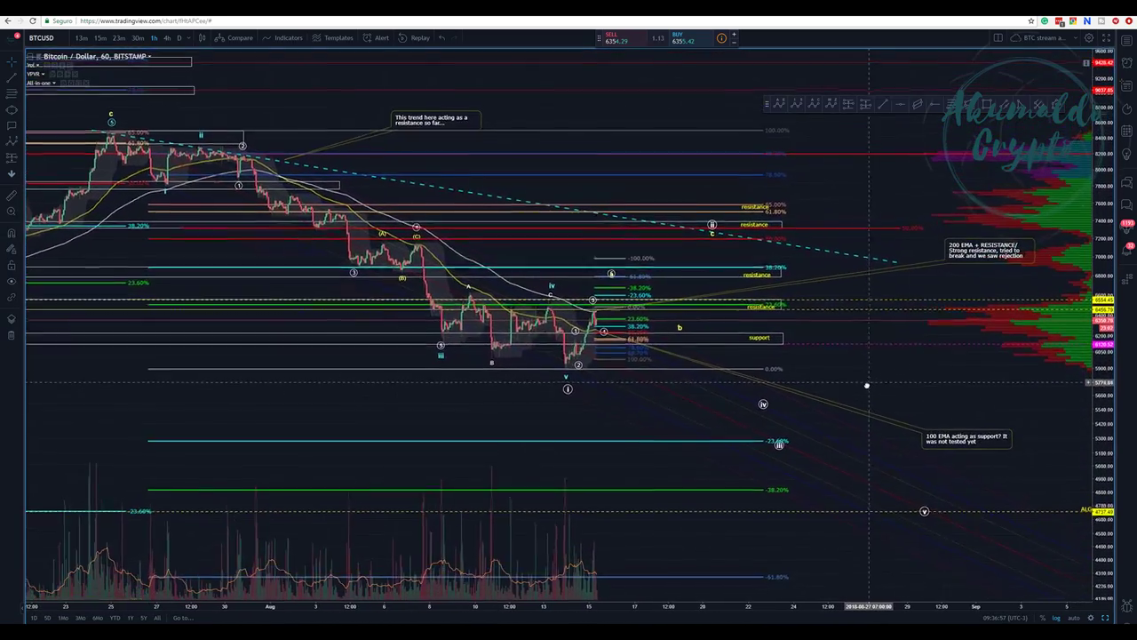
left_click(682, 322)
mouse_move(682, 321)
left_mouse_down()
mouse_move(697, 304)
mouse_move(732, 305)
mouse_move(730, 317)
mouse_move(703, 319)
left_mouse_up()
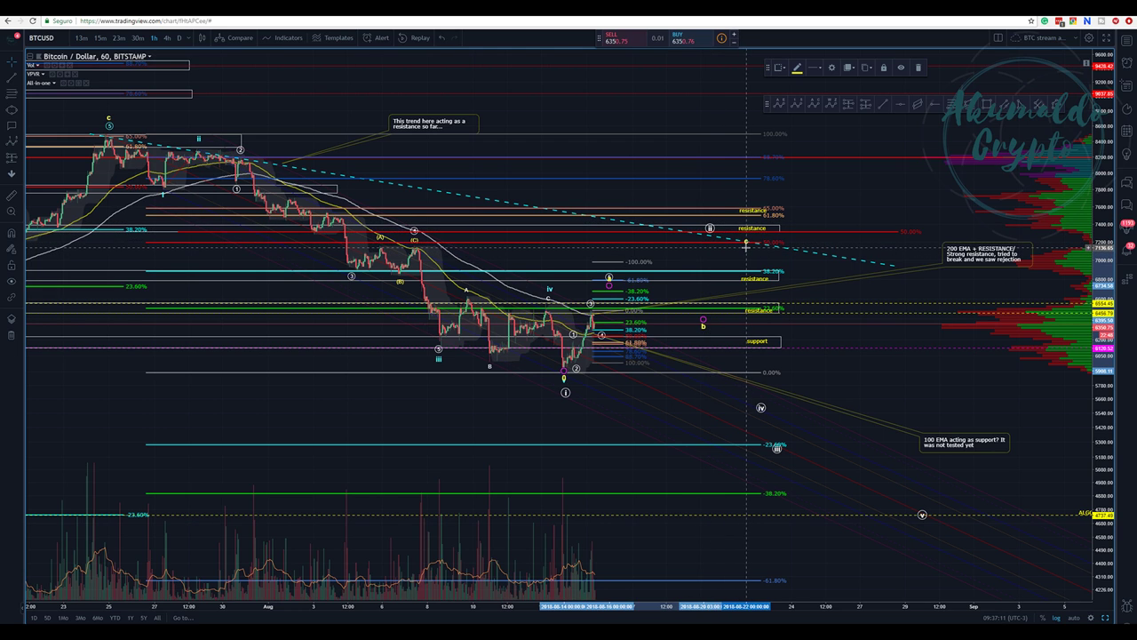
Step: Move the circled ii label later to about 22 August, directly above the yellow c label near the dashed trendline
left_click_drag(710, 233, 727, 239)
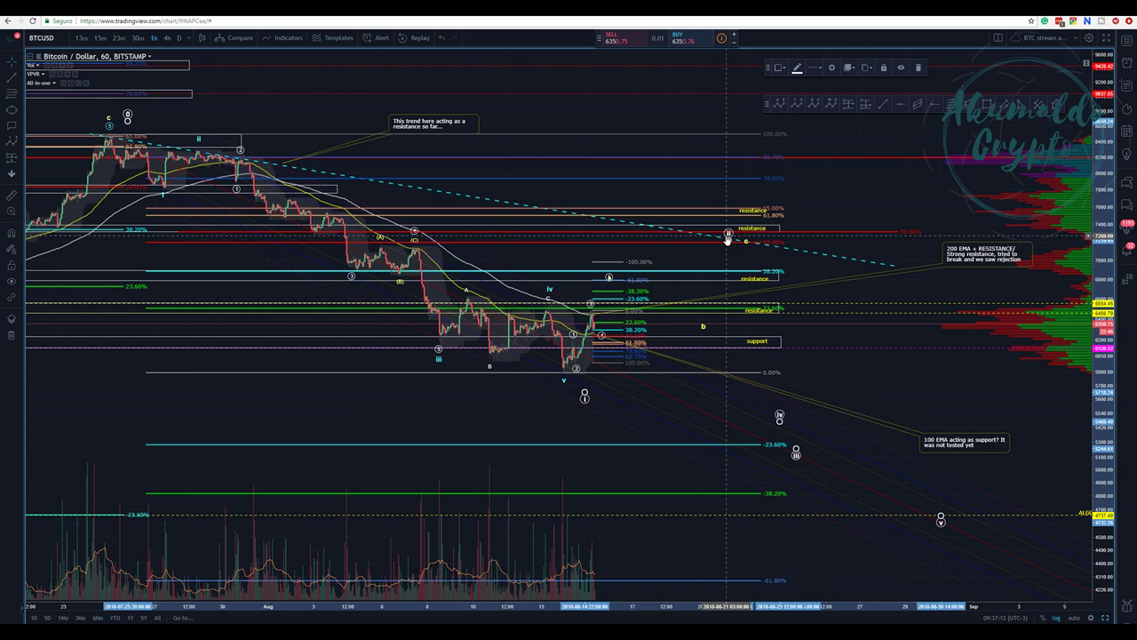
key("ctrl+z")
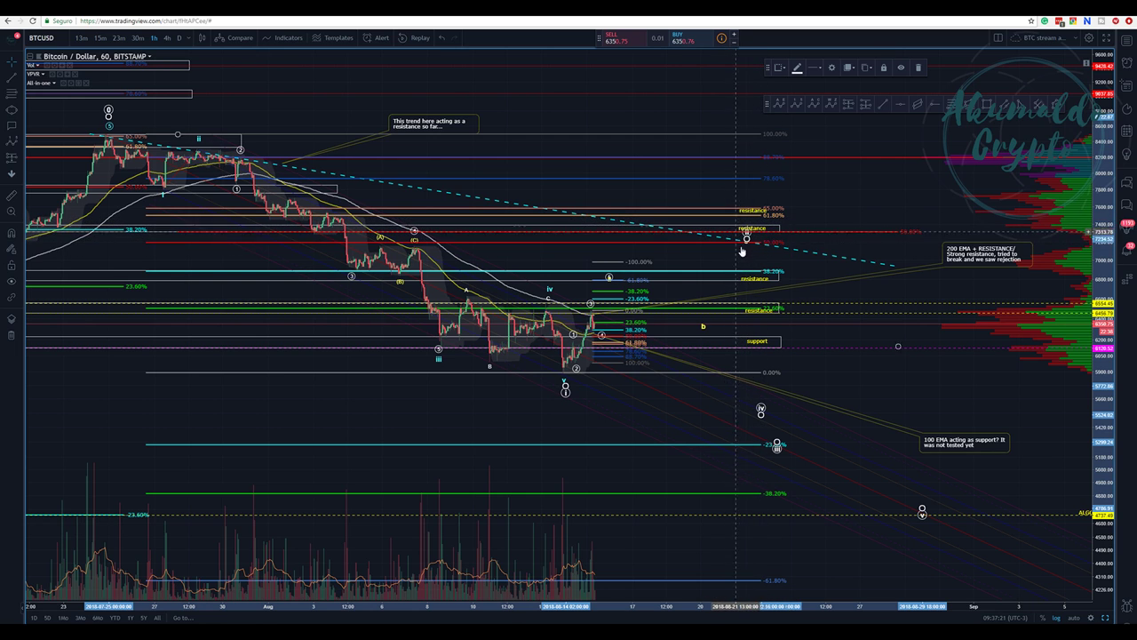
left_click(743, 253)
left_click_drag(746, 234, 743, 238)
key("ctrl+z")
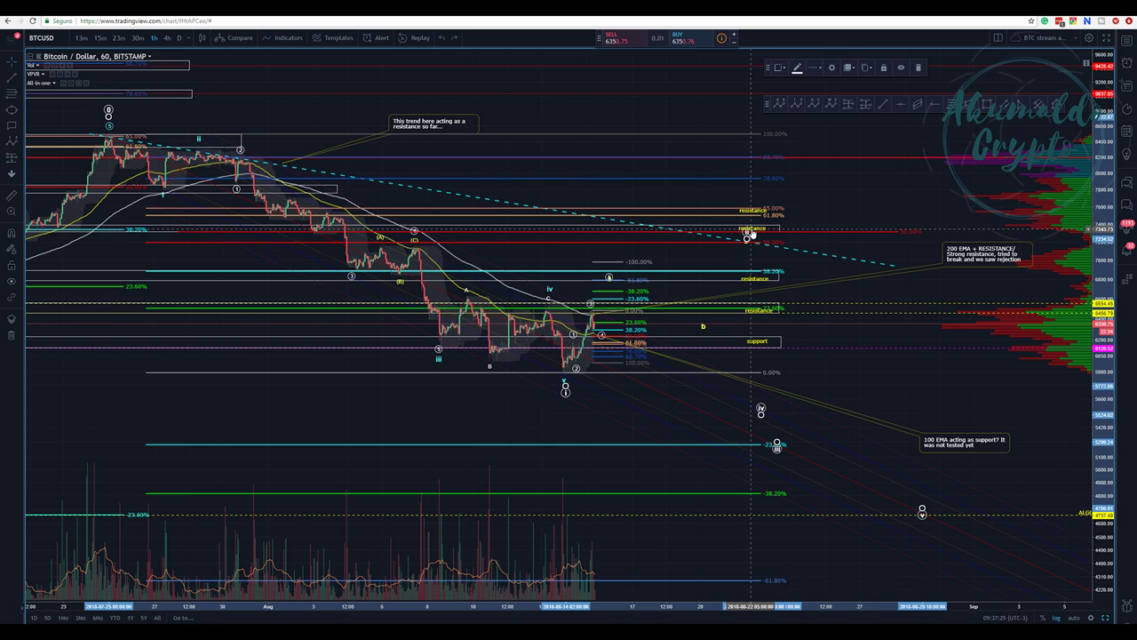
left_click(745, 244)
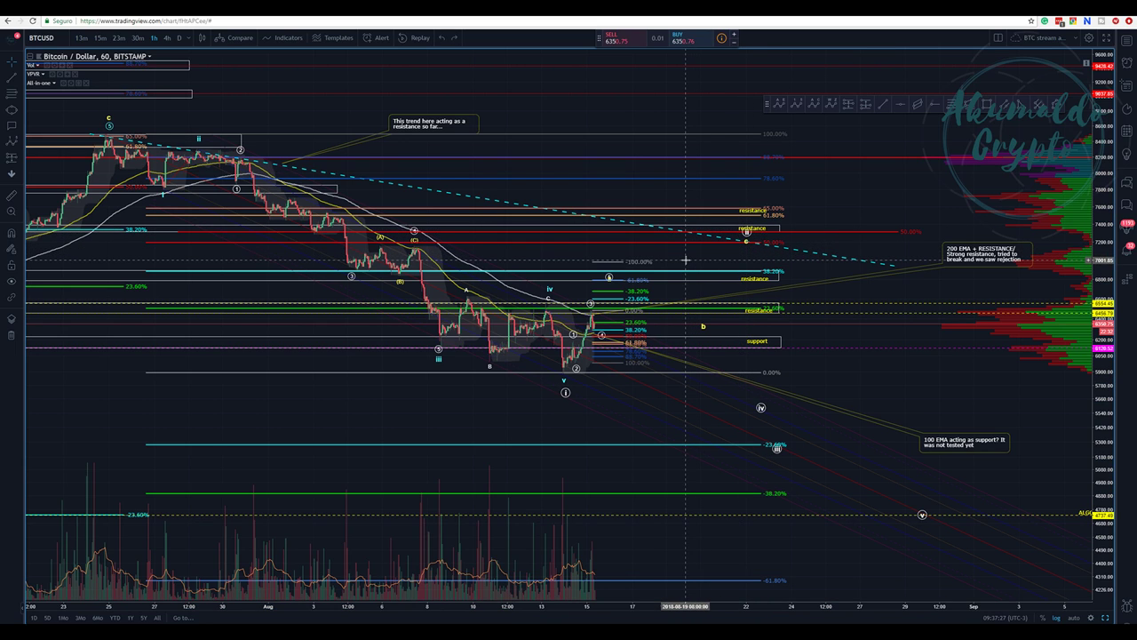